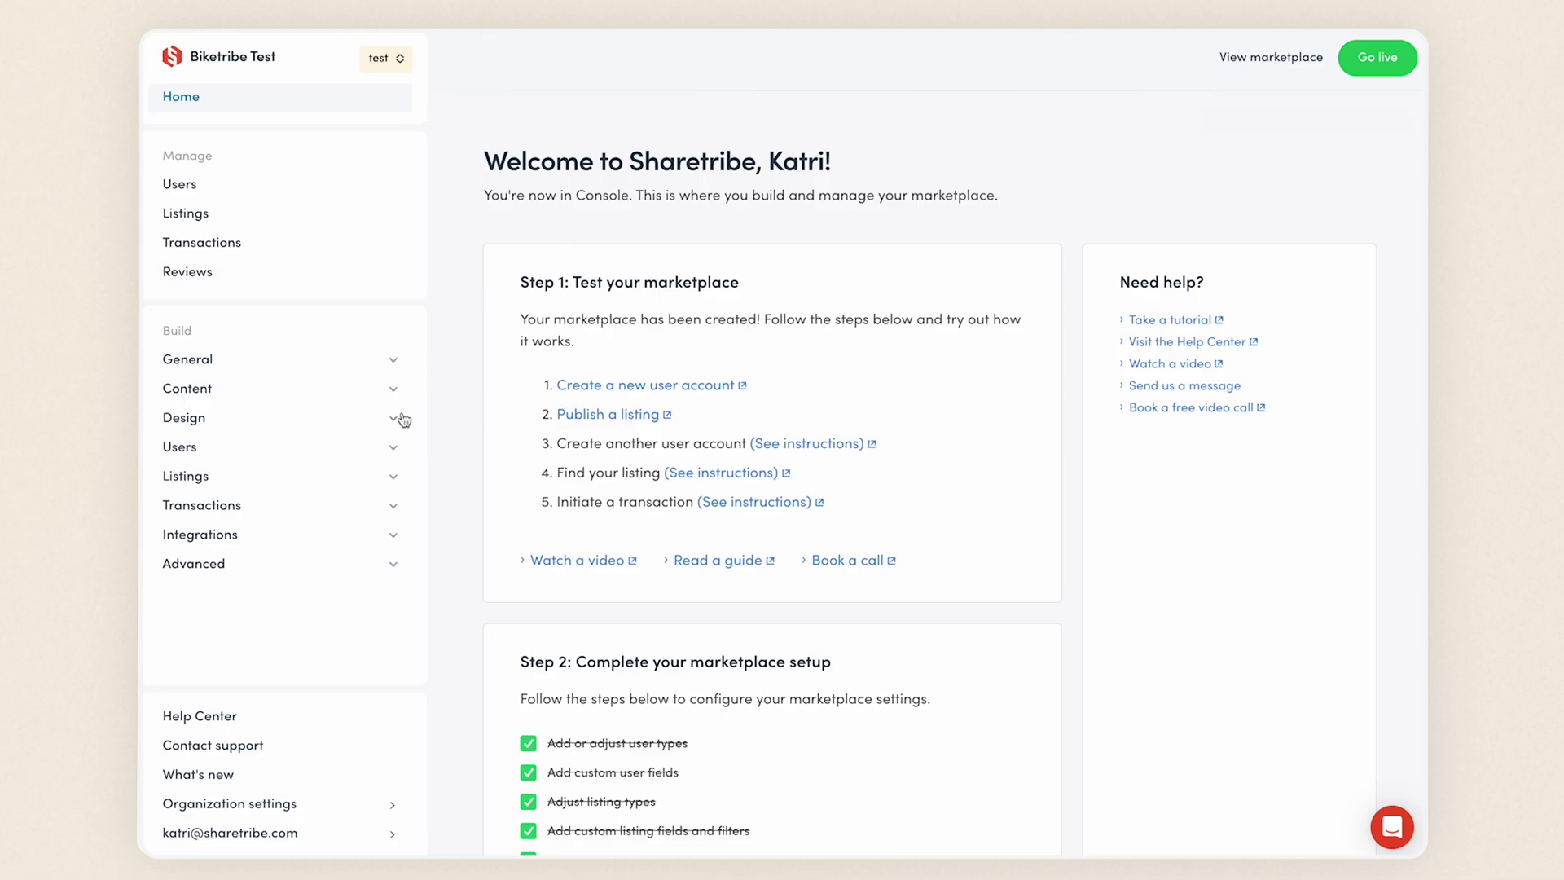
Expand Design under Build in the sidebar and go to Branding
{"action": "left_click", "coordinate": [399, 421]}
{"action": "left_click", "coordinate": [378, 458]}
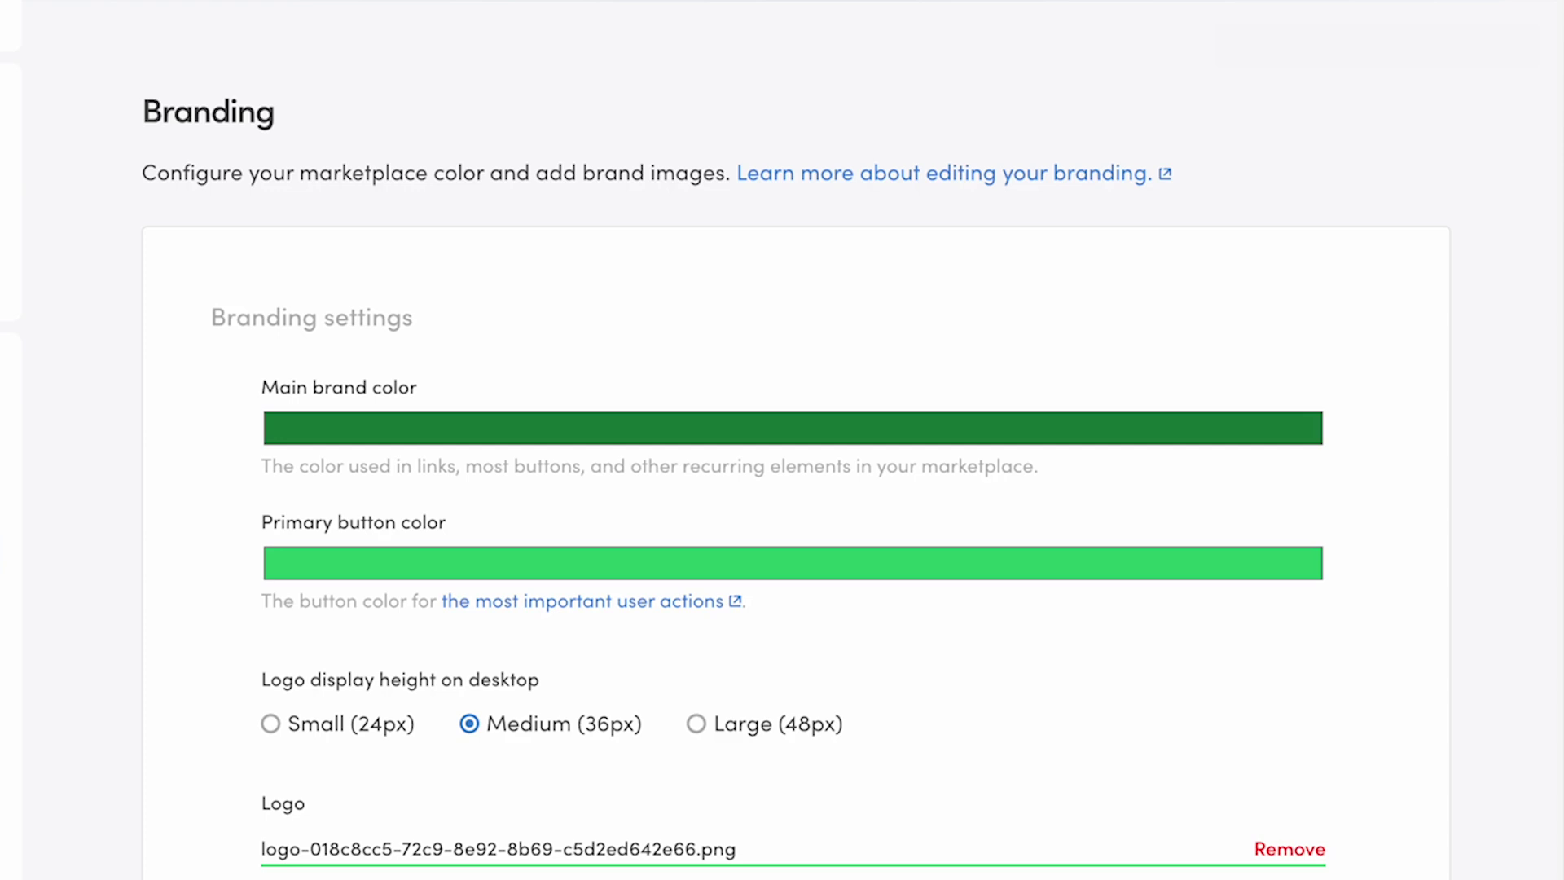
Enter RGB 124, 58, 237 for the main brand color to make it purple
{"action": "left_click", "coordinate": [1204, 433]}
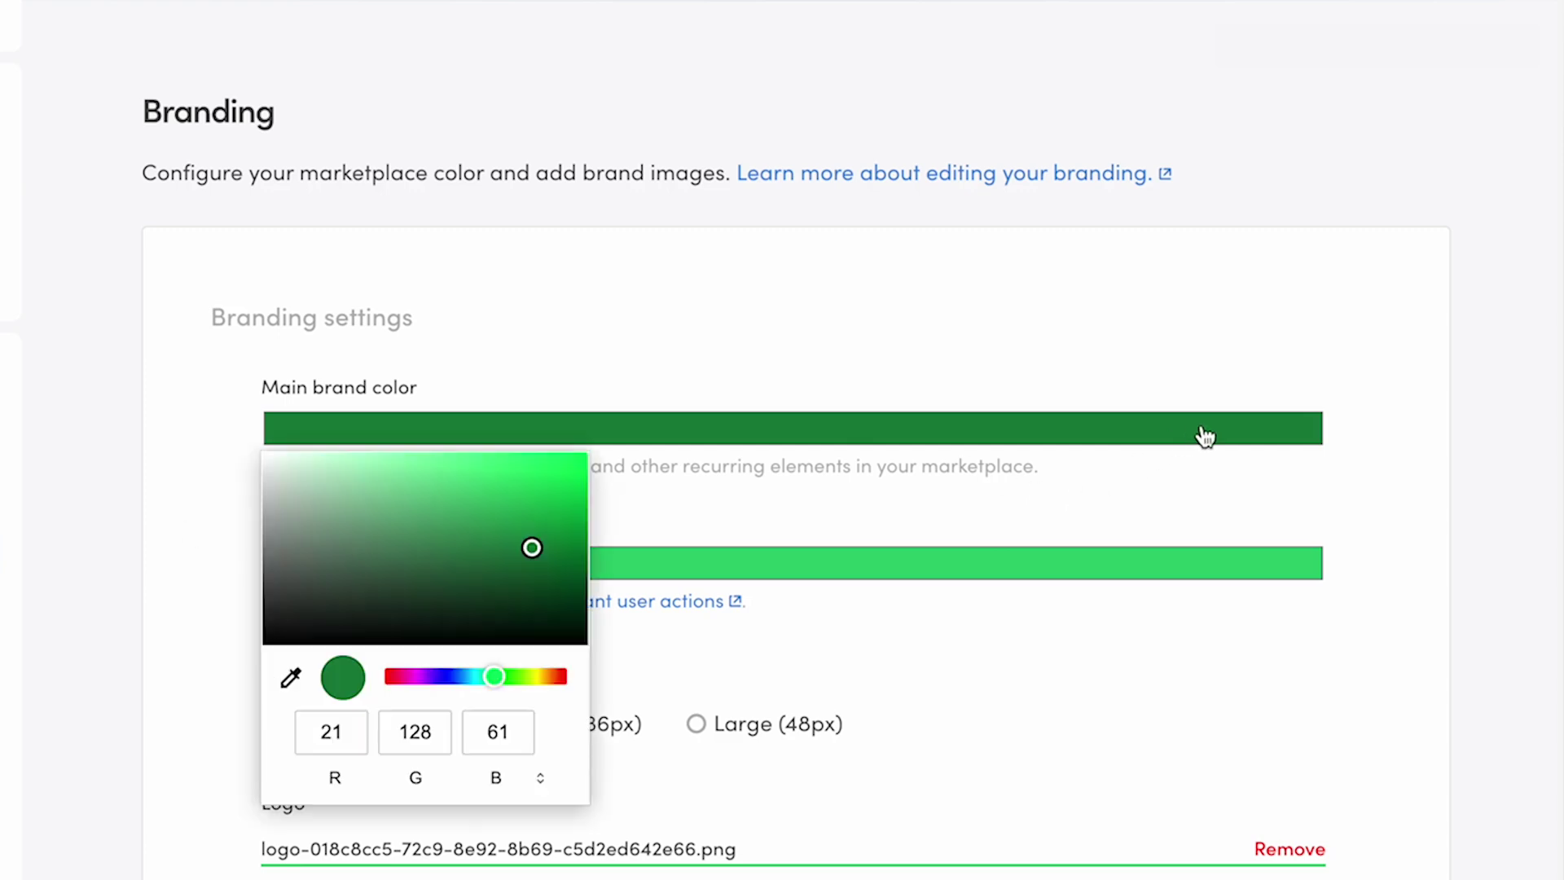
{"action": "double_click", "coordinate": [330, 733]}
{"action": "type", "text": "124"}
{"action": "key", "text": "Tab"}
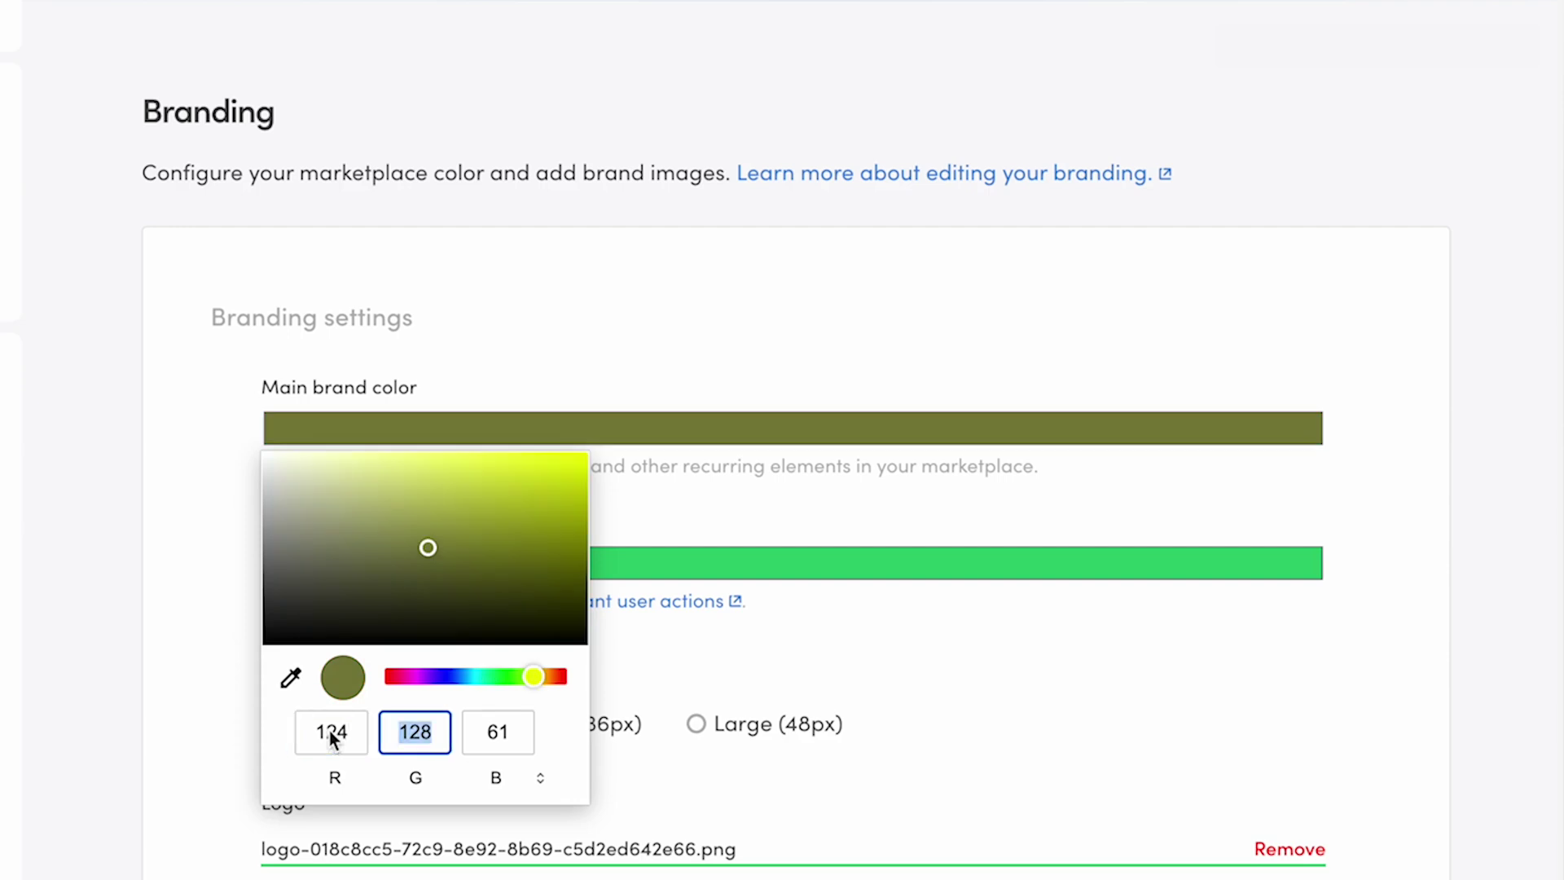
{"action": "type", "text": "58"}
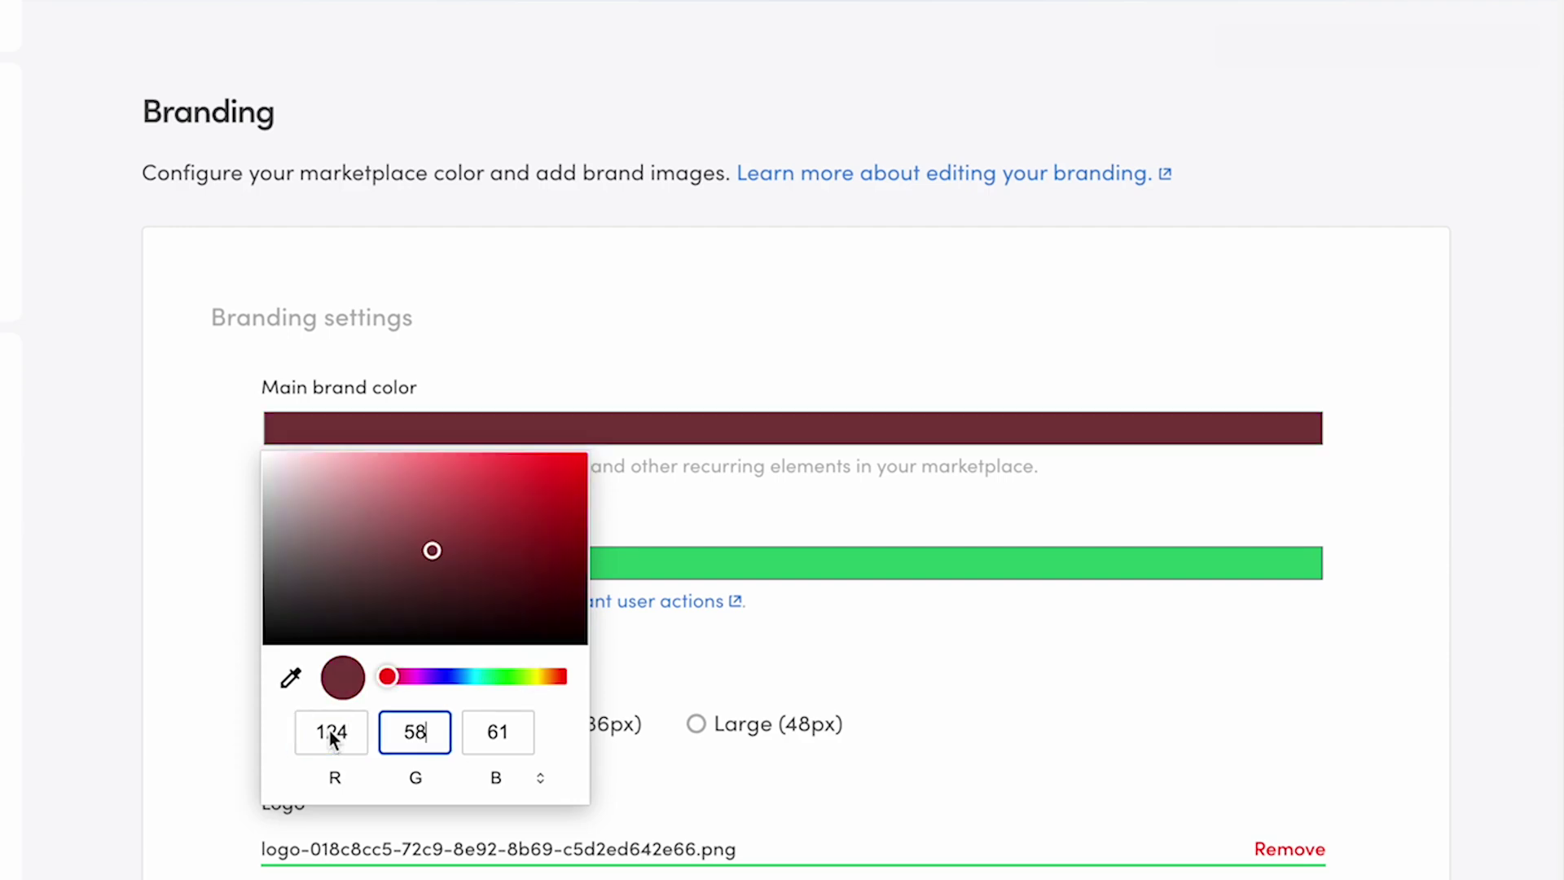
{"action": "key", "text": "Tab"}
{"action": "type", "text": "2"}
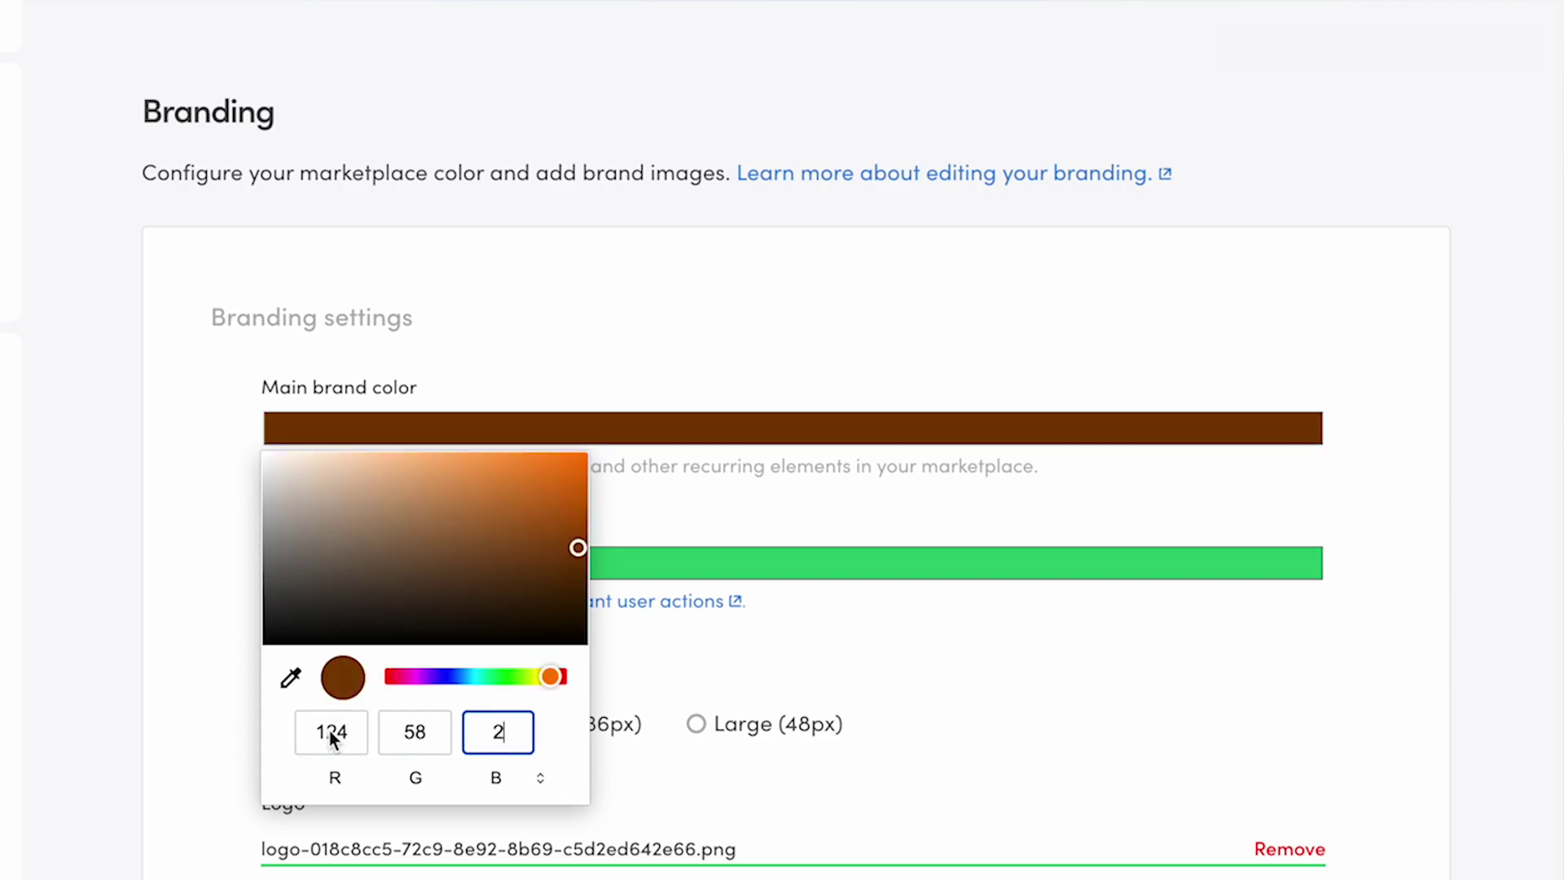
{"action": "type", "text": "37"}
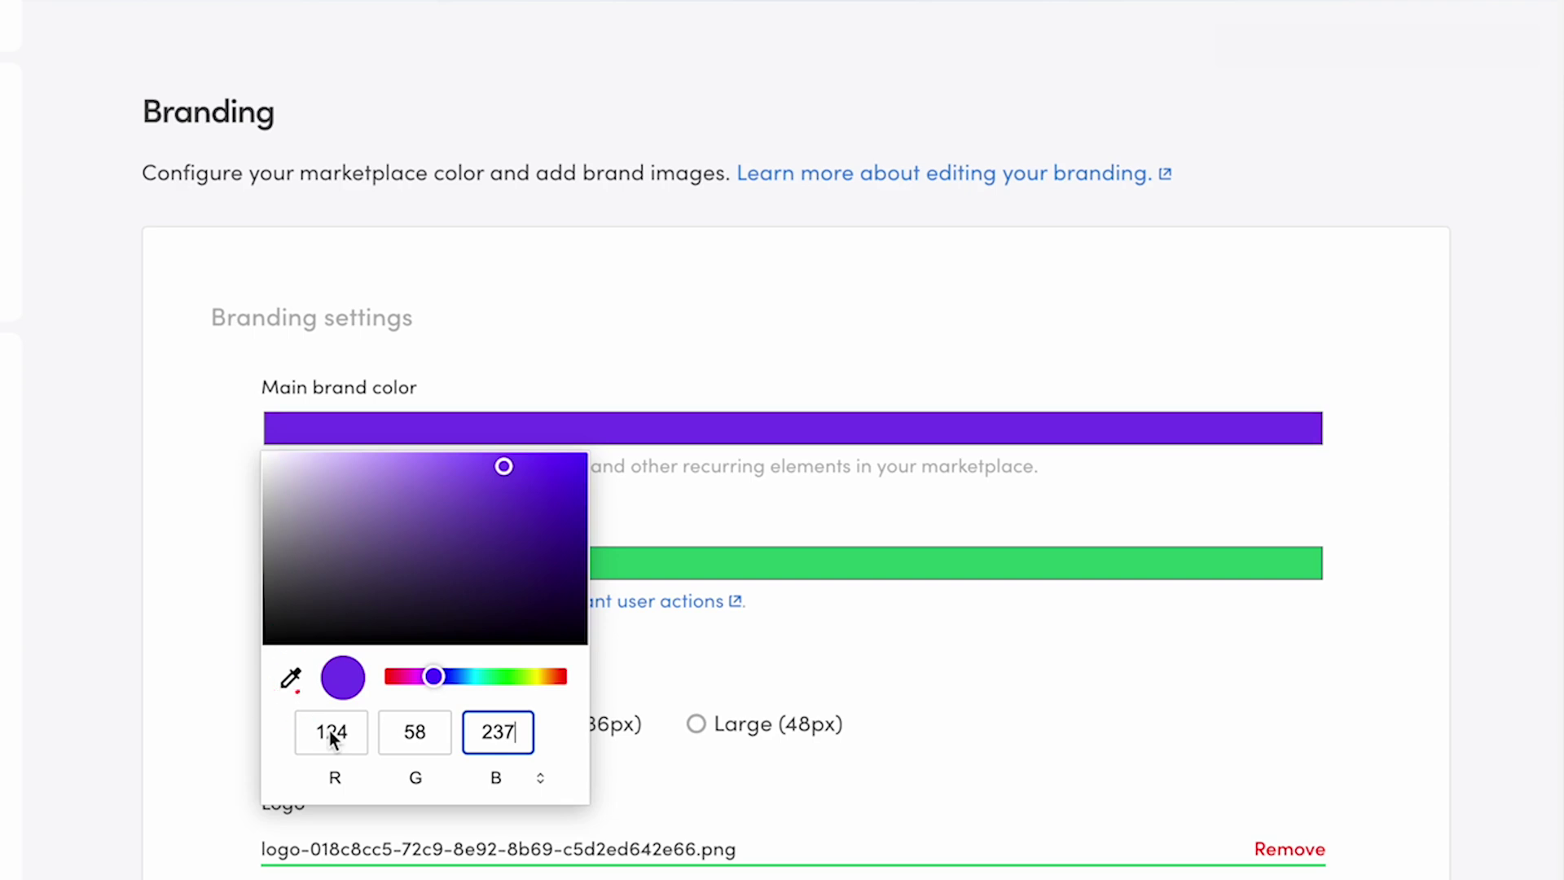
{"action": "key", "text": "Escape"}
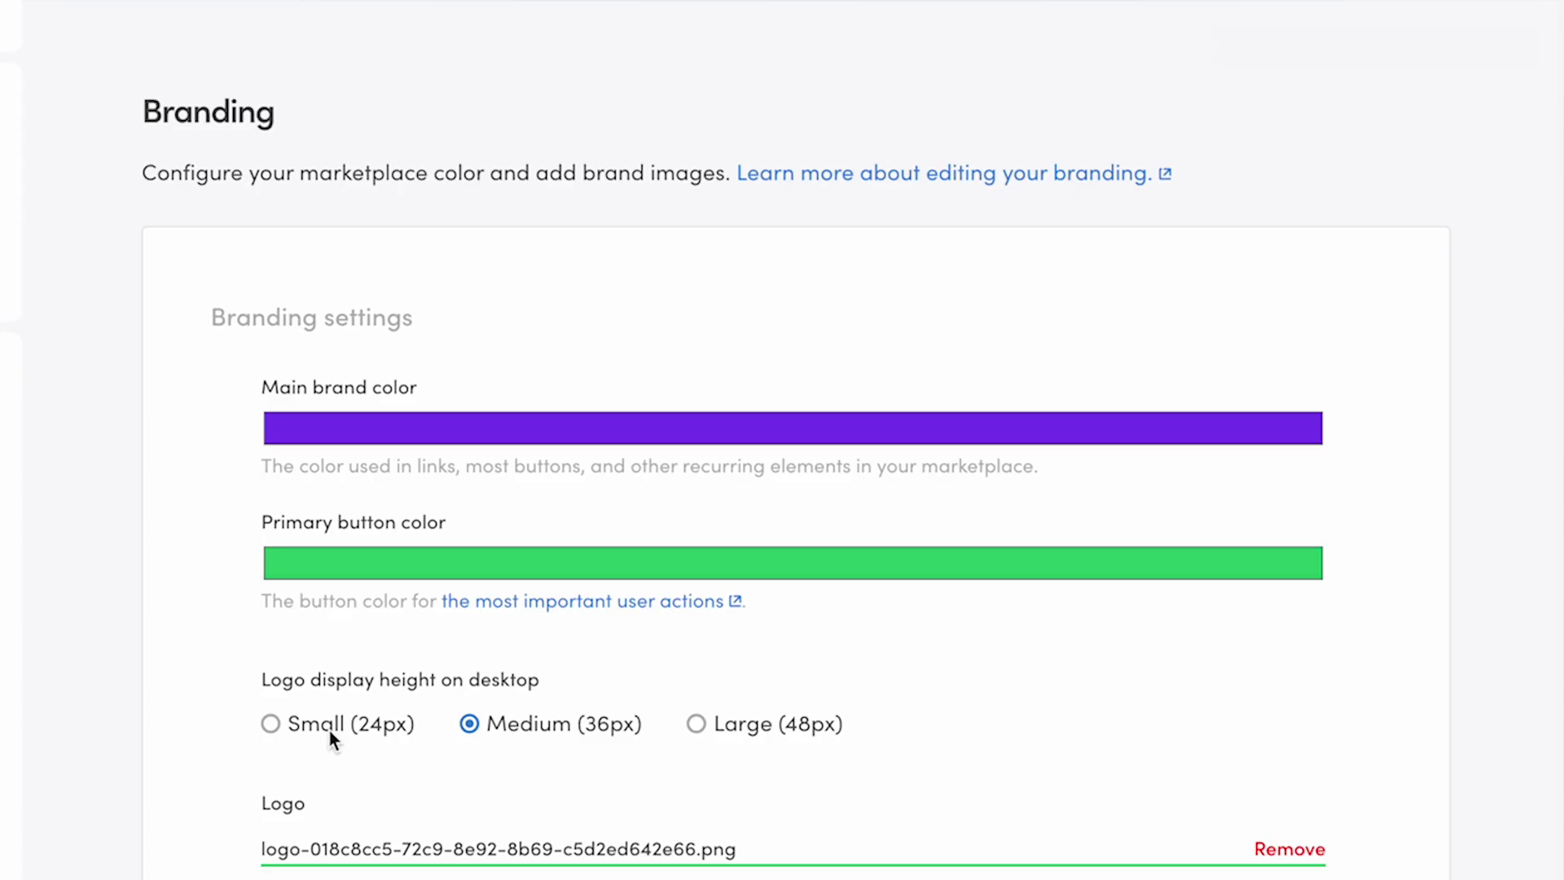
Show the primary button color's picker, cycling HSL and hex back to RGB 46, 204, 113
{"action": "scroll", "coordinate": [334, 725], "scroll_direction": "down", "scroll_amount": 3}
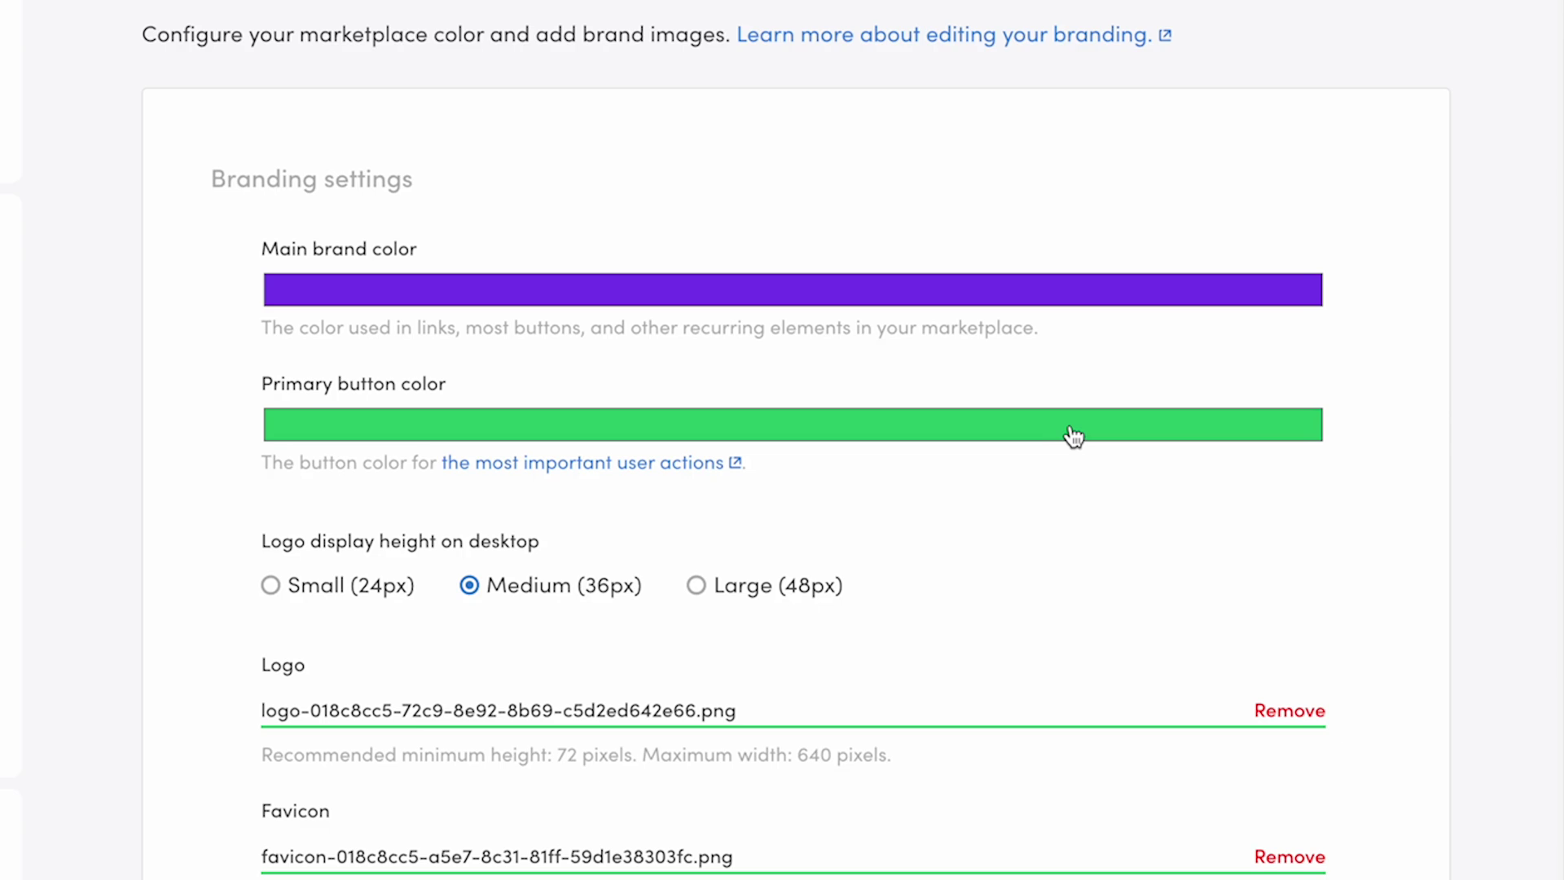
{"action": "left_click", "coordinate": [1073, 436]}
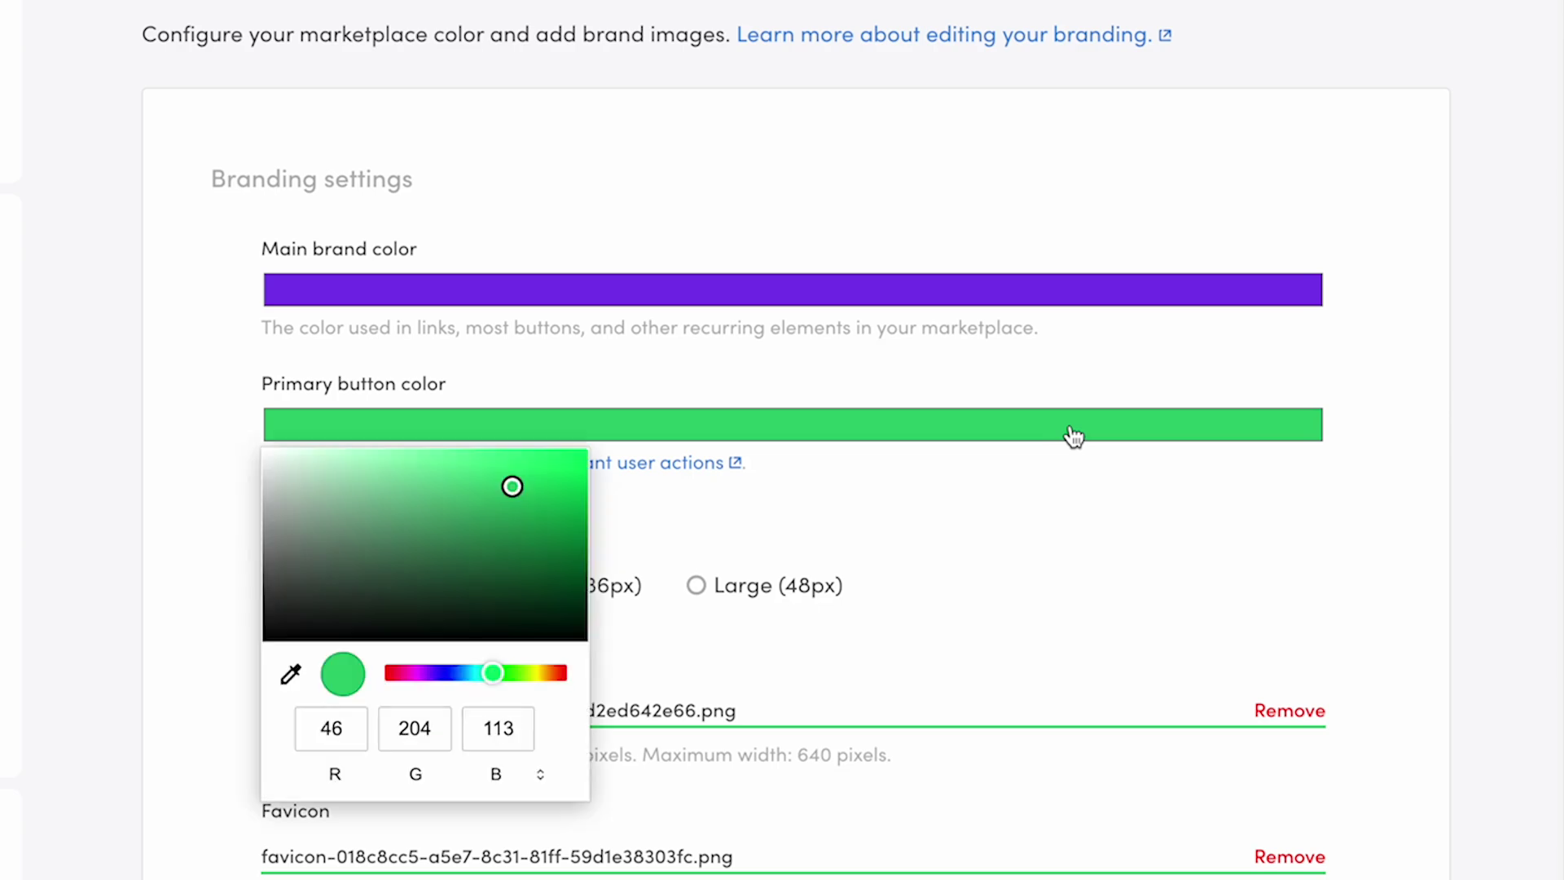
{"action": "left_click", "coordinate": [555, 773]}
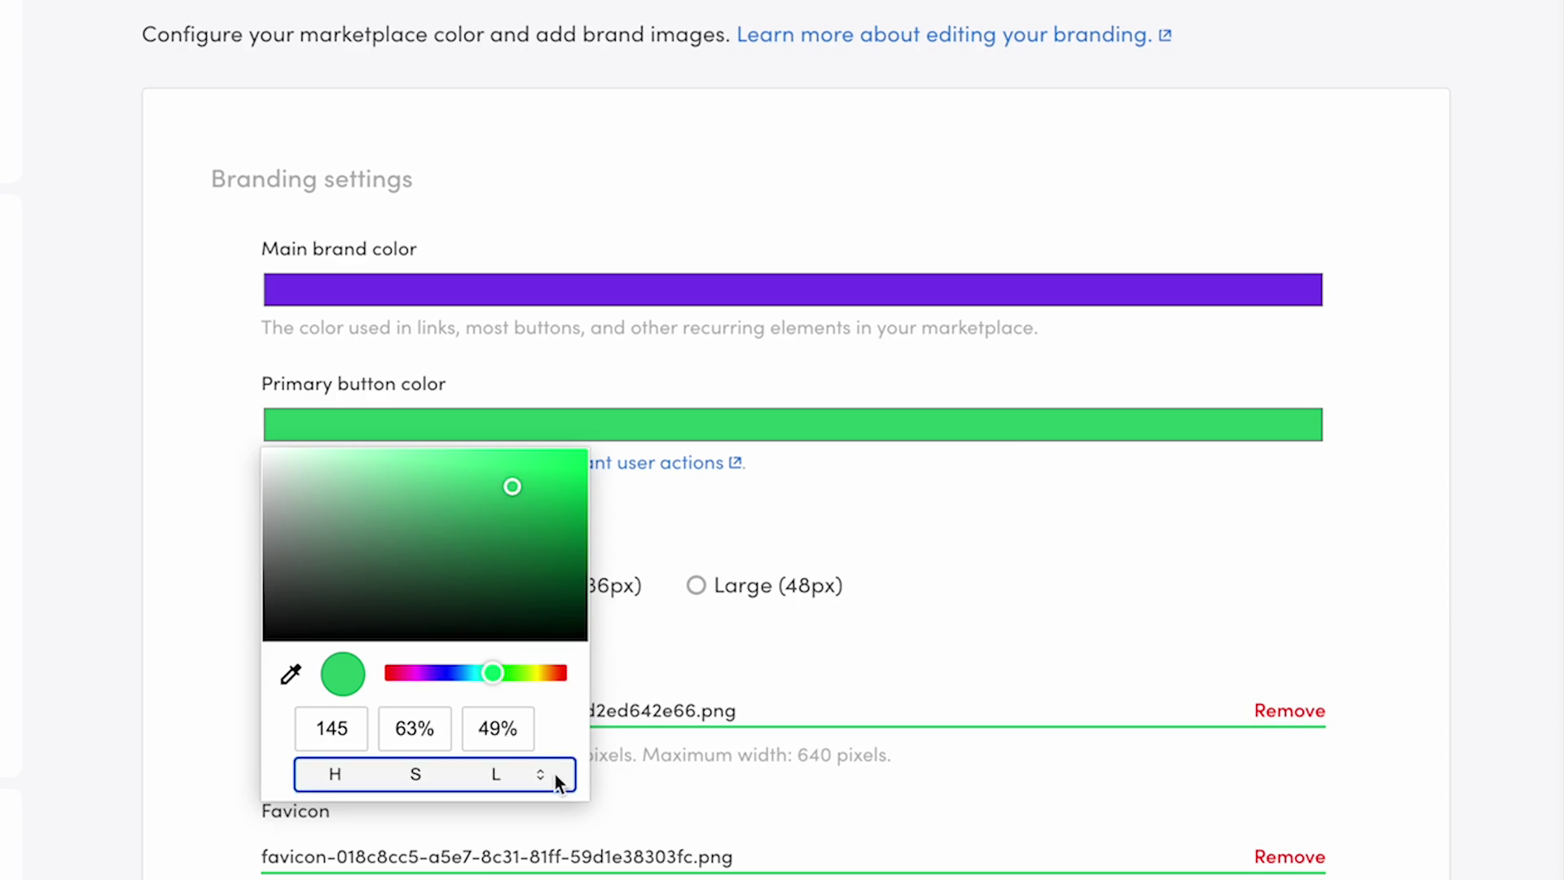
{"action": "left_click", "coordinate": [555, 777]}
{"action": "left_click", "coordinate": [555, 777]}
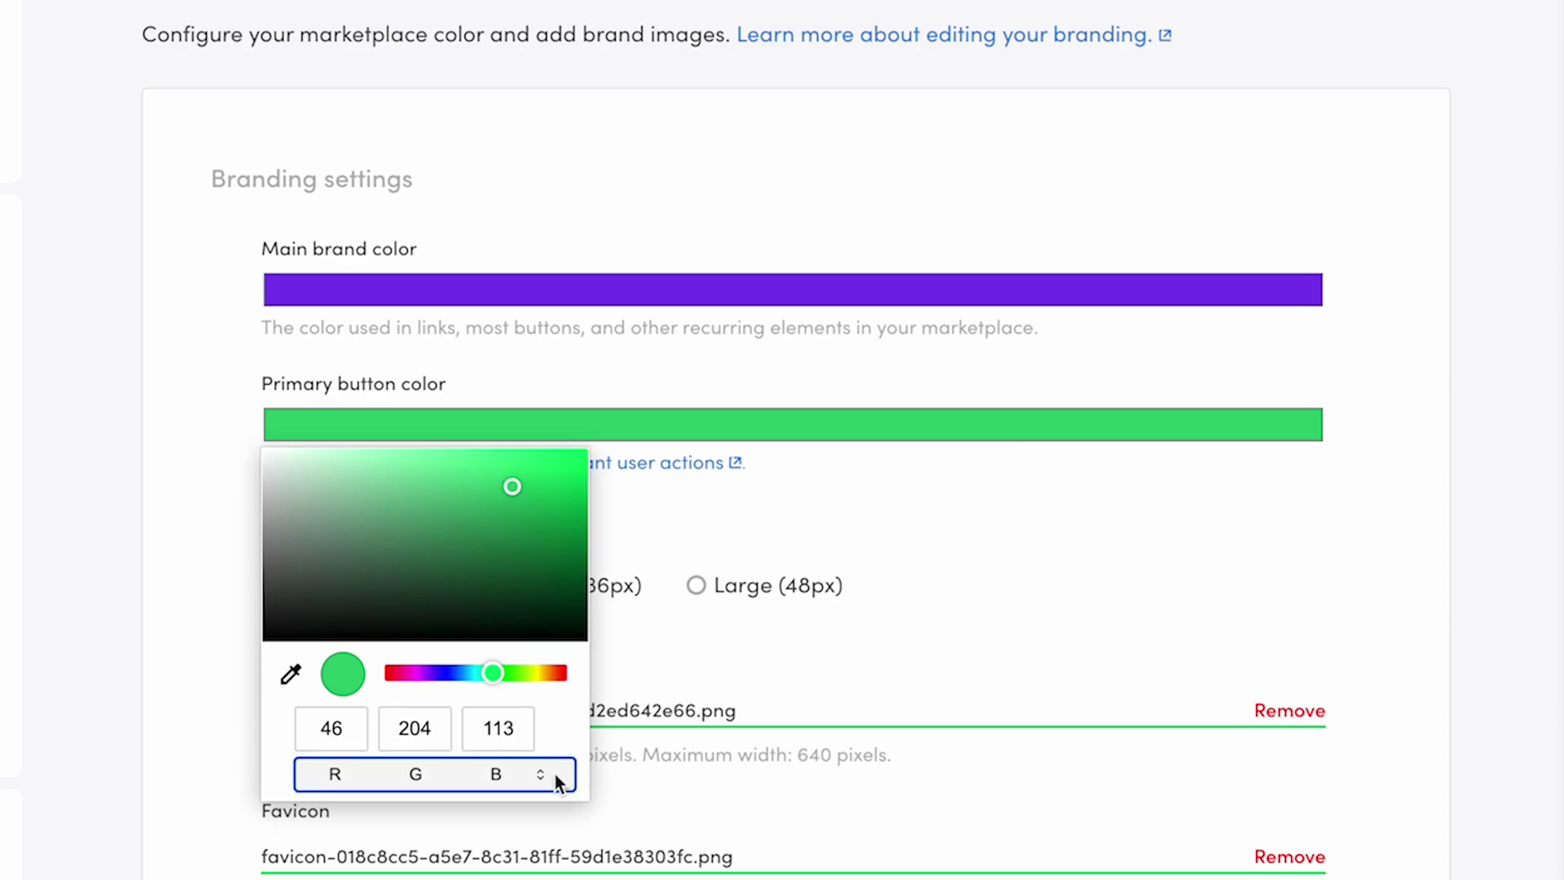
Dismiss the primary button color picker, keeping the green
{"action": "left_click", "coordinate": [1366, 501]}
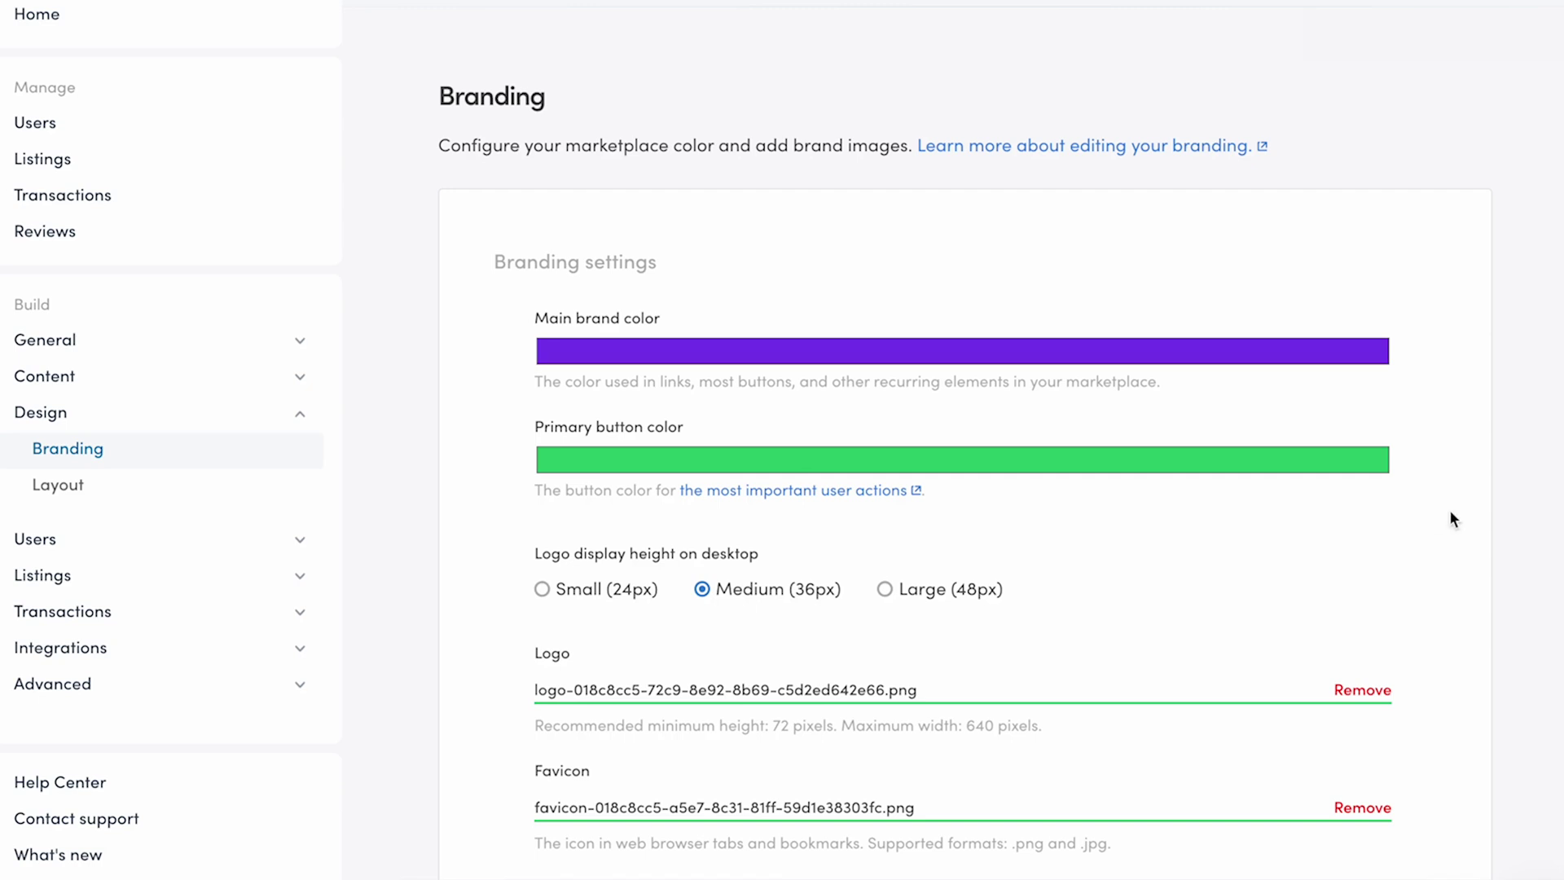
Remove the current logo and upload logo.png from the Desktop
{"action": "scroll", "coordinate": [1454, 544], "scroll_direction": "down", "scroll_amount": 5}
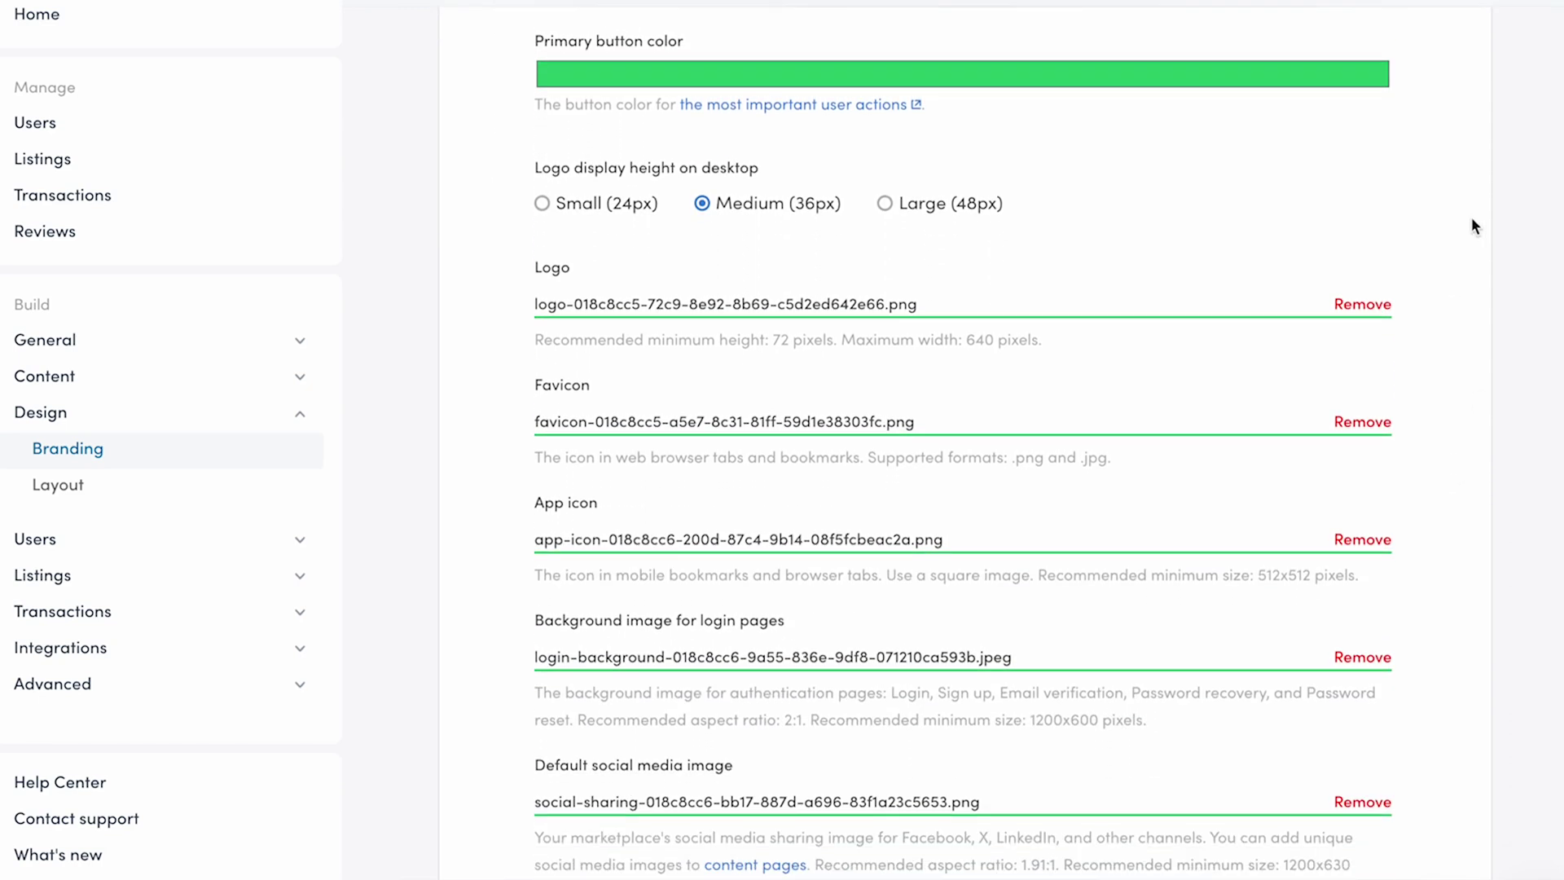
{"action": "left_click", "coordinate": [1363, 304]}
{"action": "left_click", "coordinate": [1179, 303]}
{"action": "left_click", "coordinate": [404, 246]}
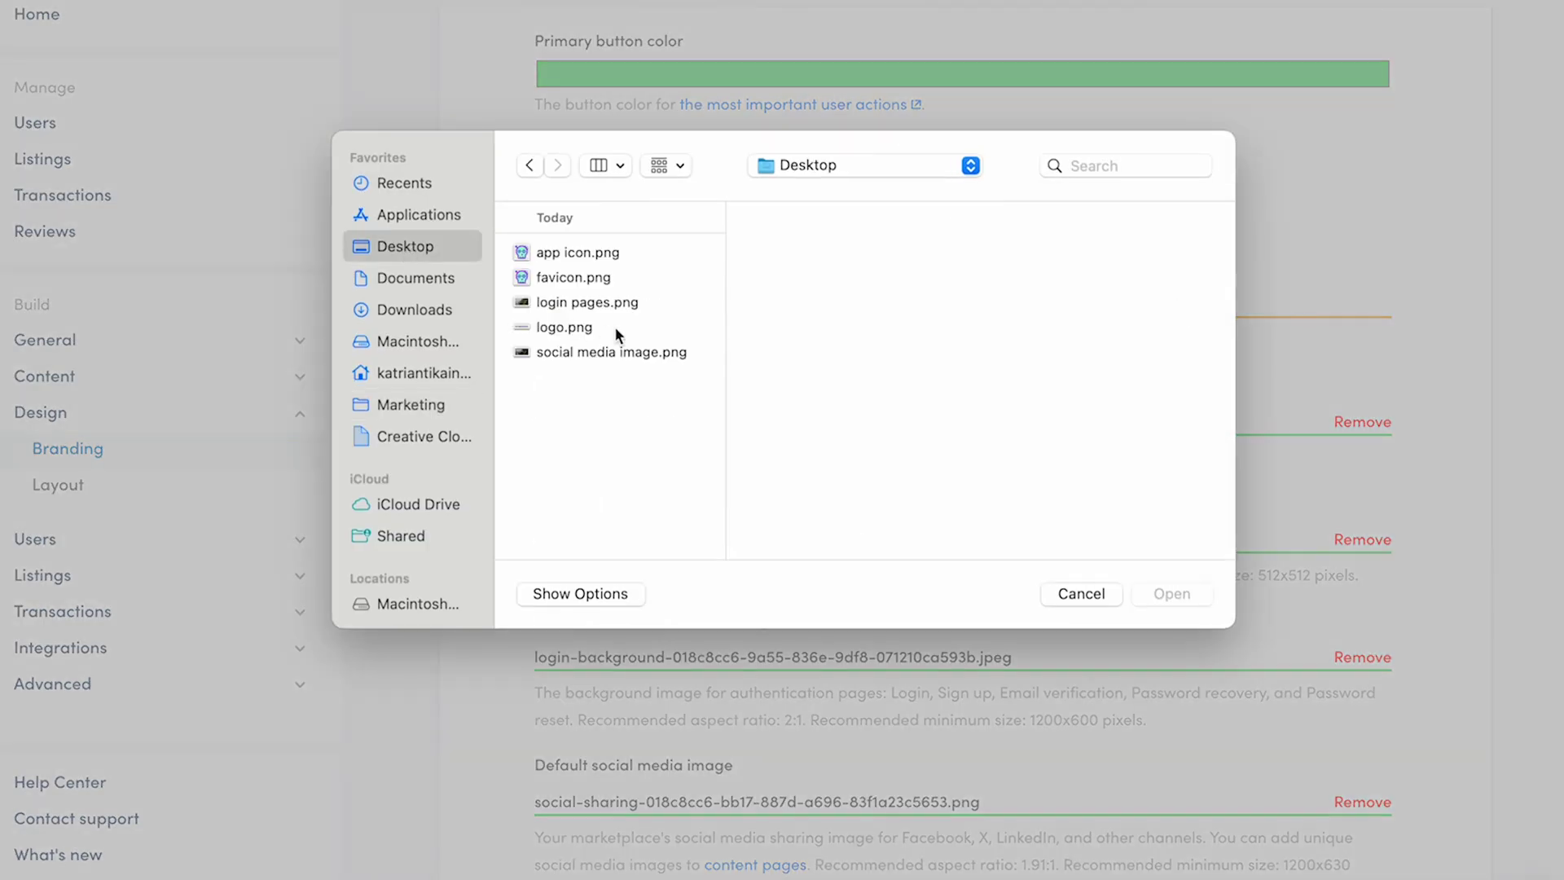
{"action": "double_click", "coordinate": [642, 326]}
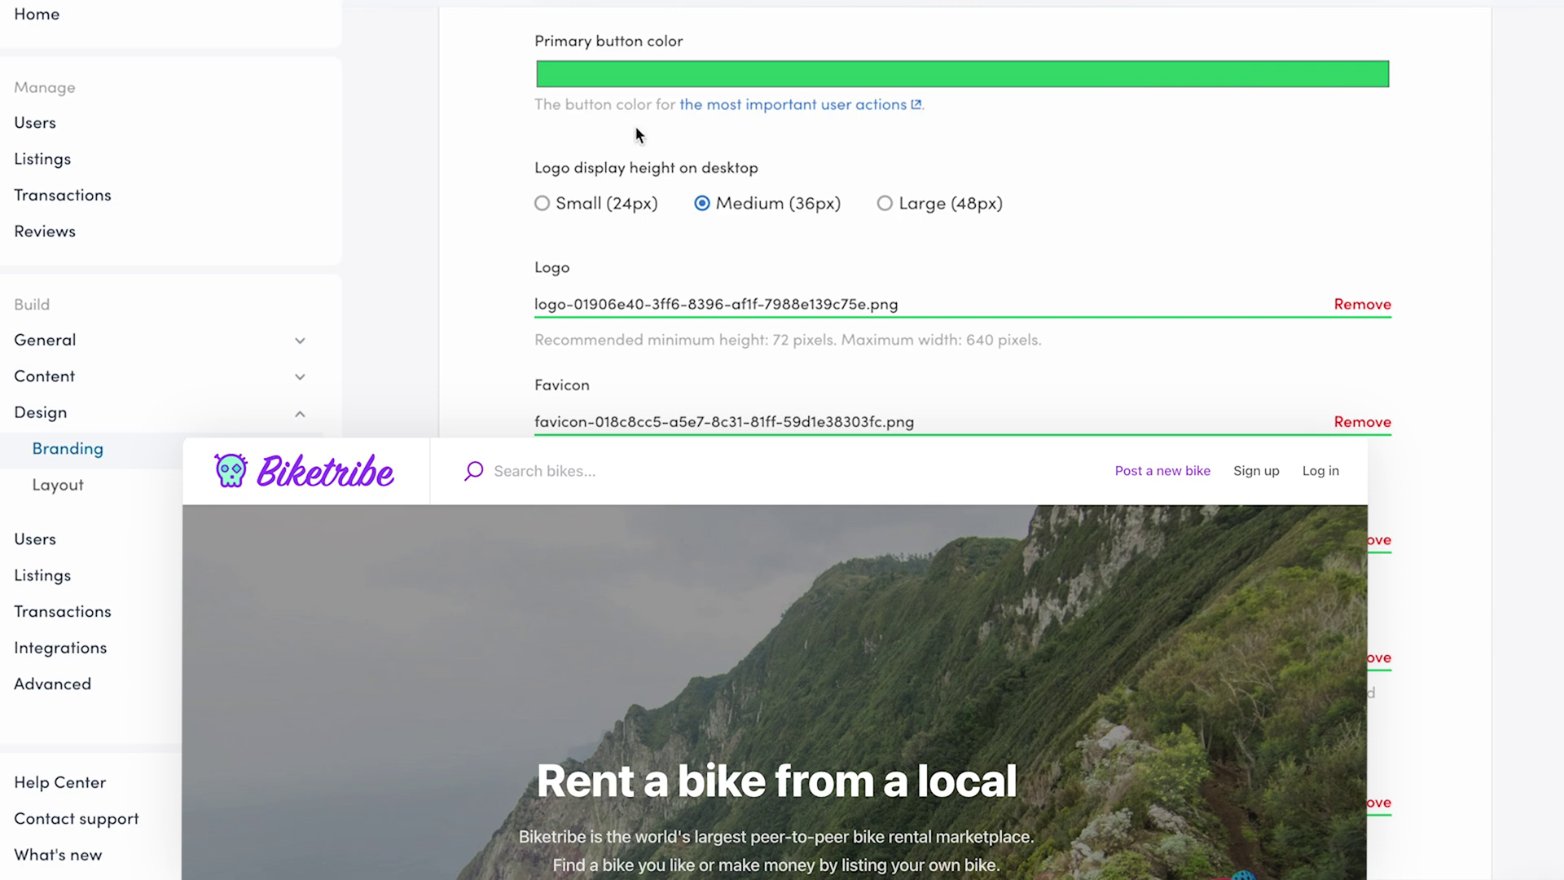
Preview Small and Large logo heights, then keep Medium (36px)
{"action": "left_click", "coordinate": [619, 211]}
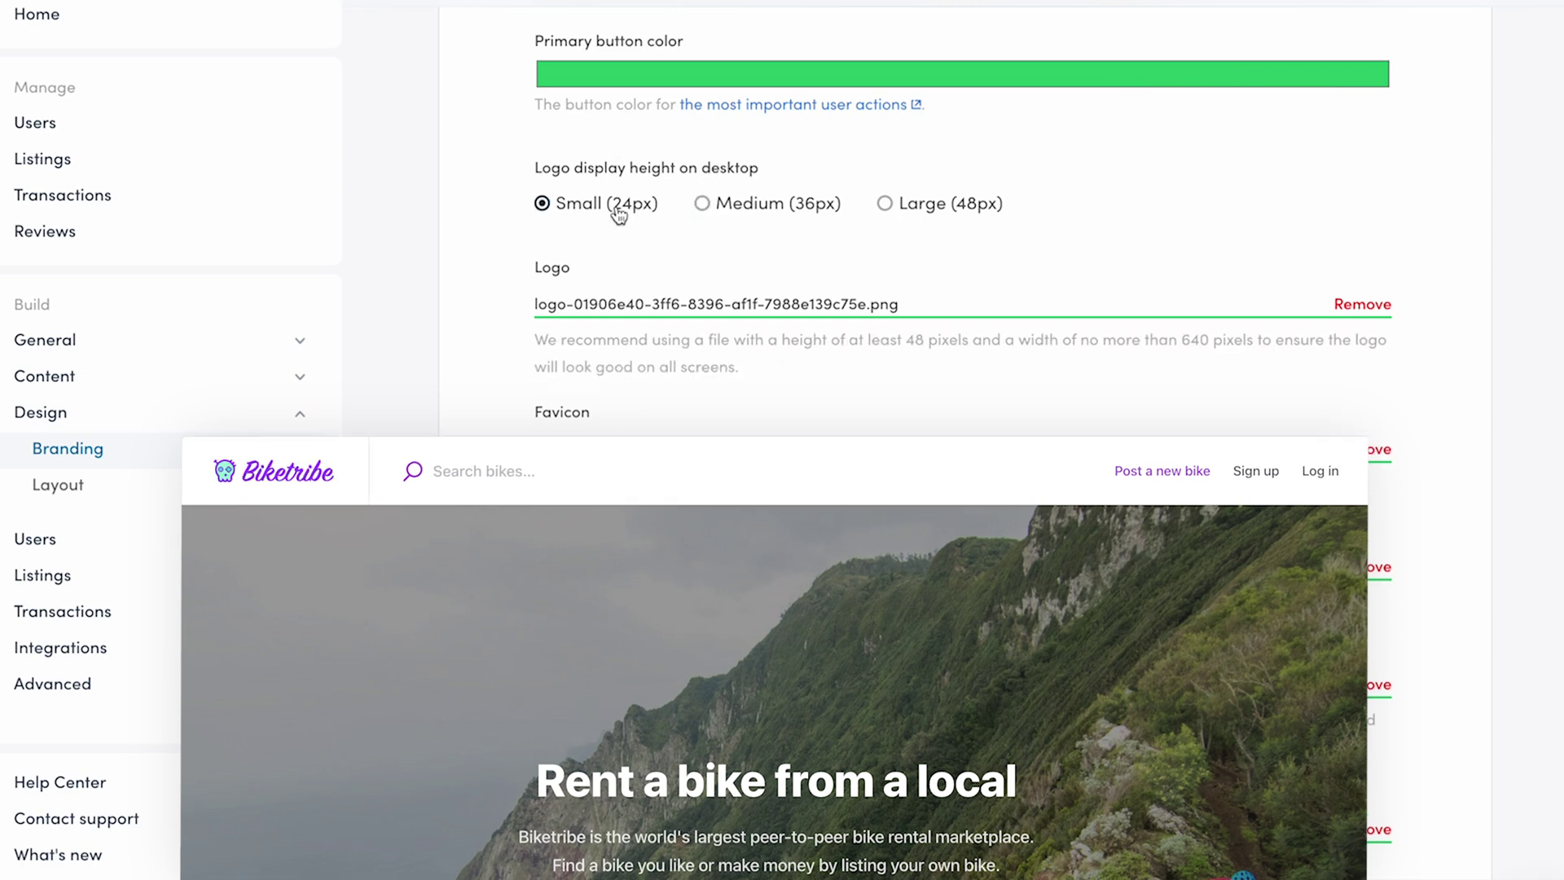
{"action": "left_click", "coordinate": [769, 205]}
{"action": "left_click", "coordinate": [933, 207]}
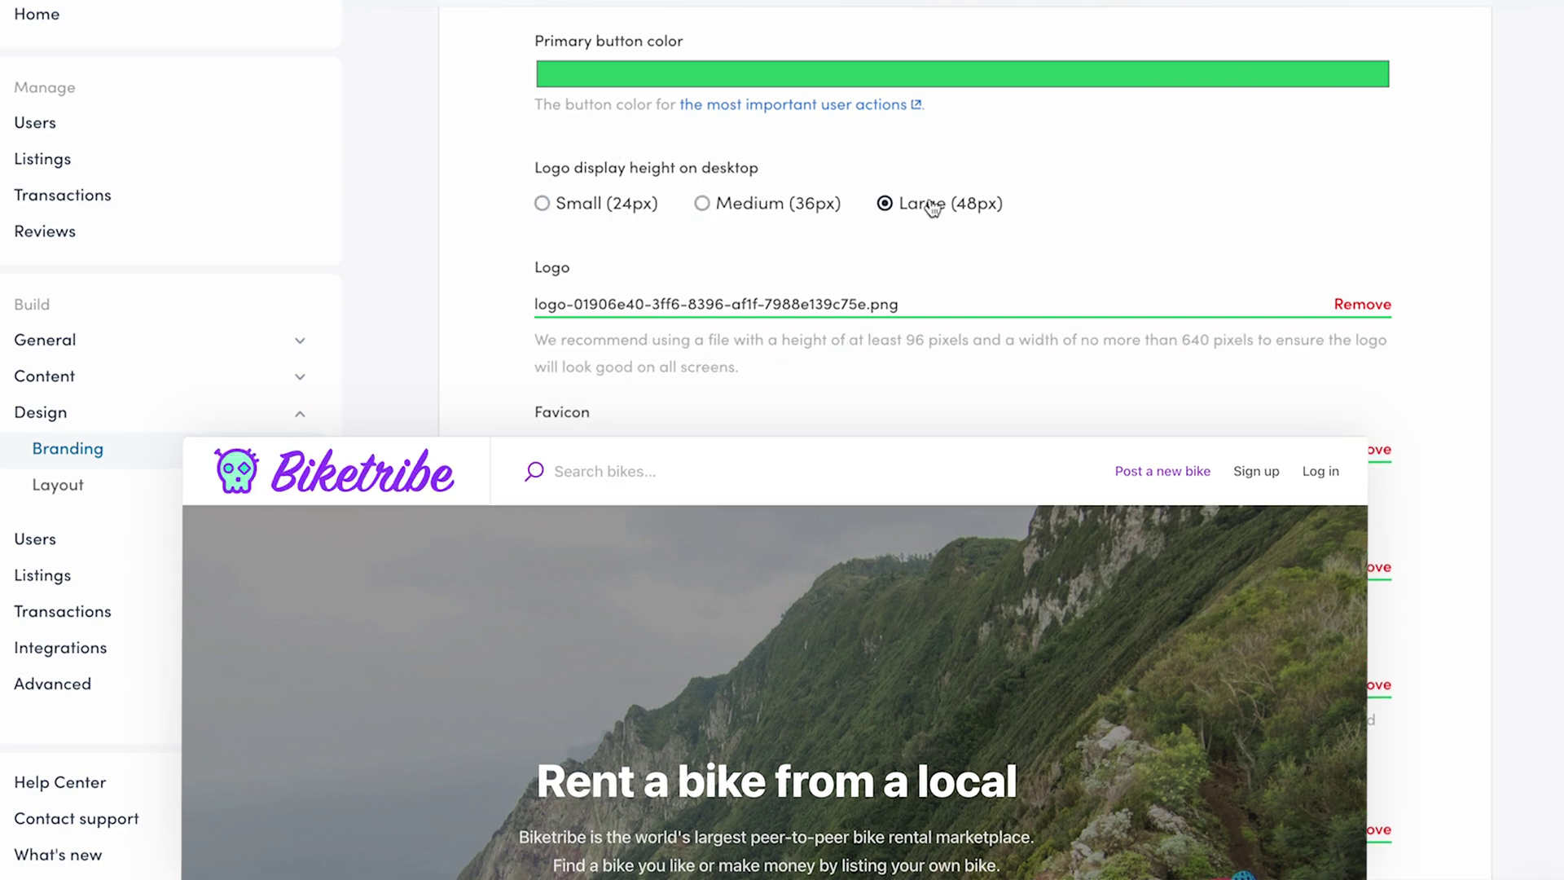
{"action": "left_click", "coordinate": [819, 208]}
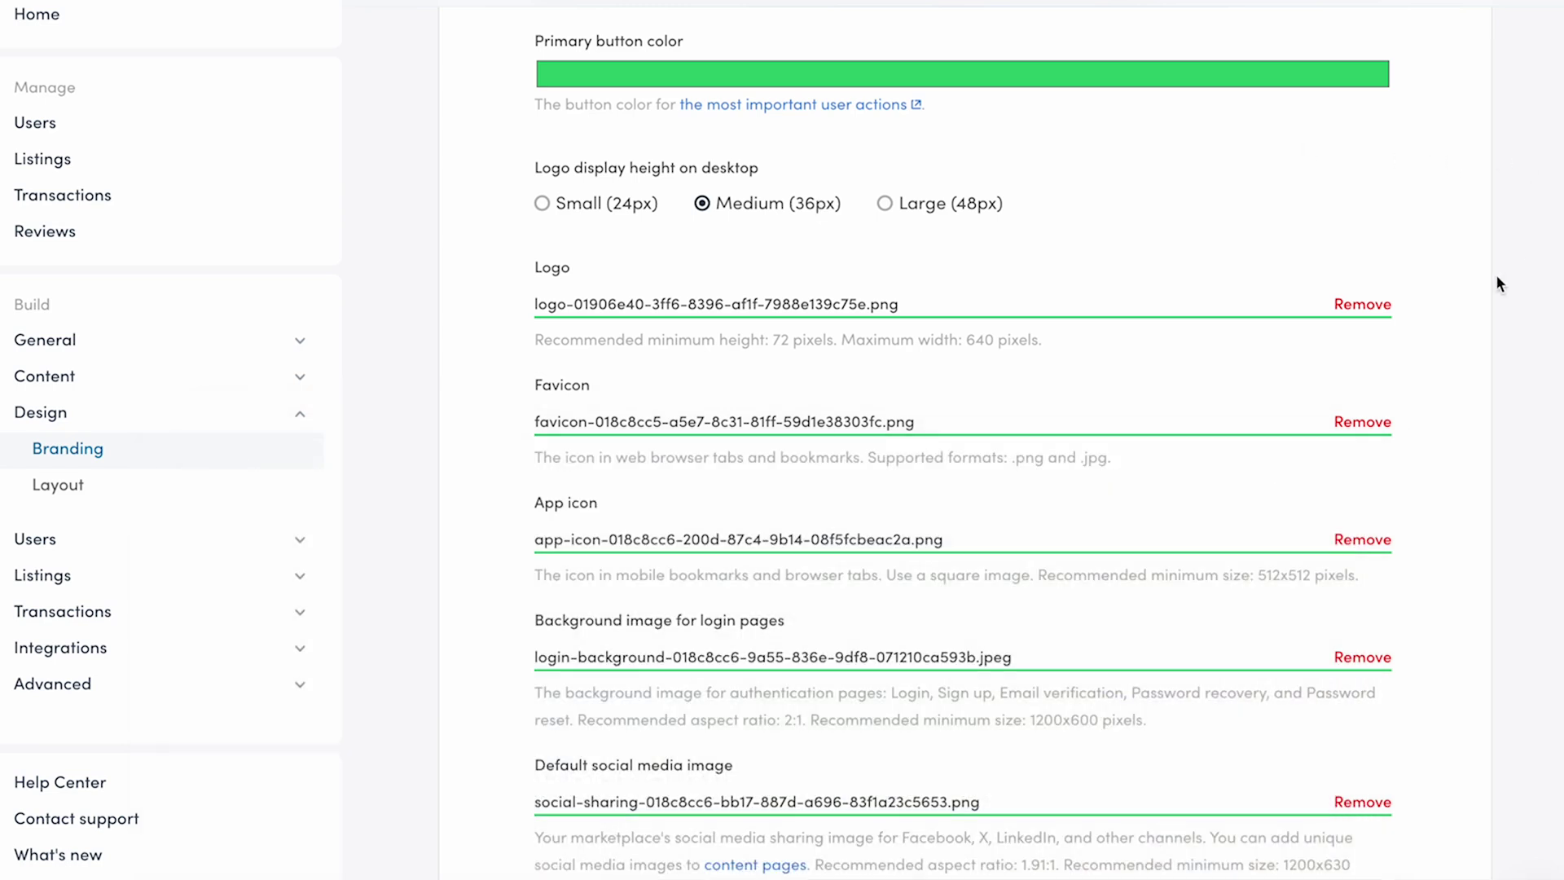
Remove the old favicon and upload favicon.png from the Desktop
{"action": "left_click", "coordinate": [1364, 423]}
{"action": "left_click", "coordinate": [1298, 425]}
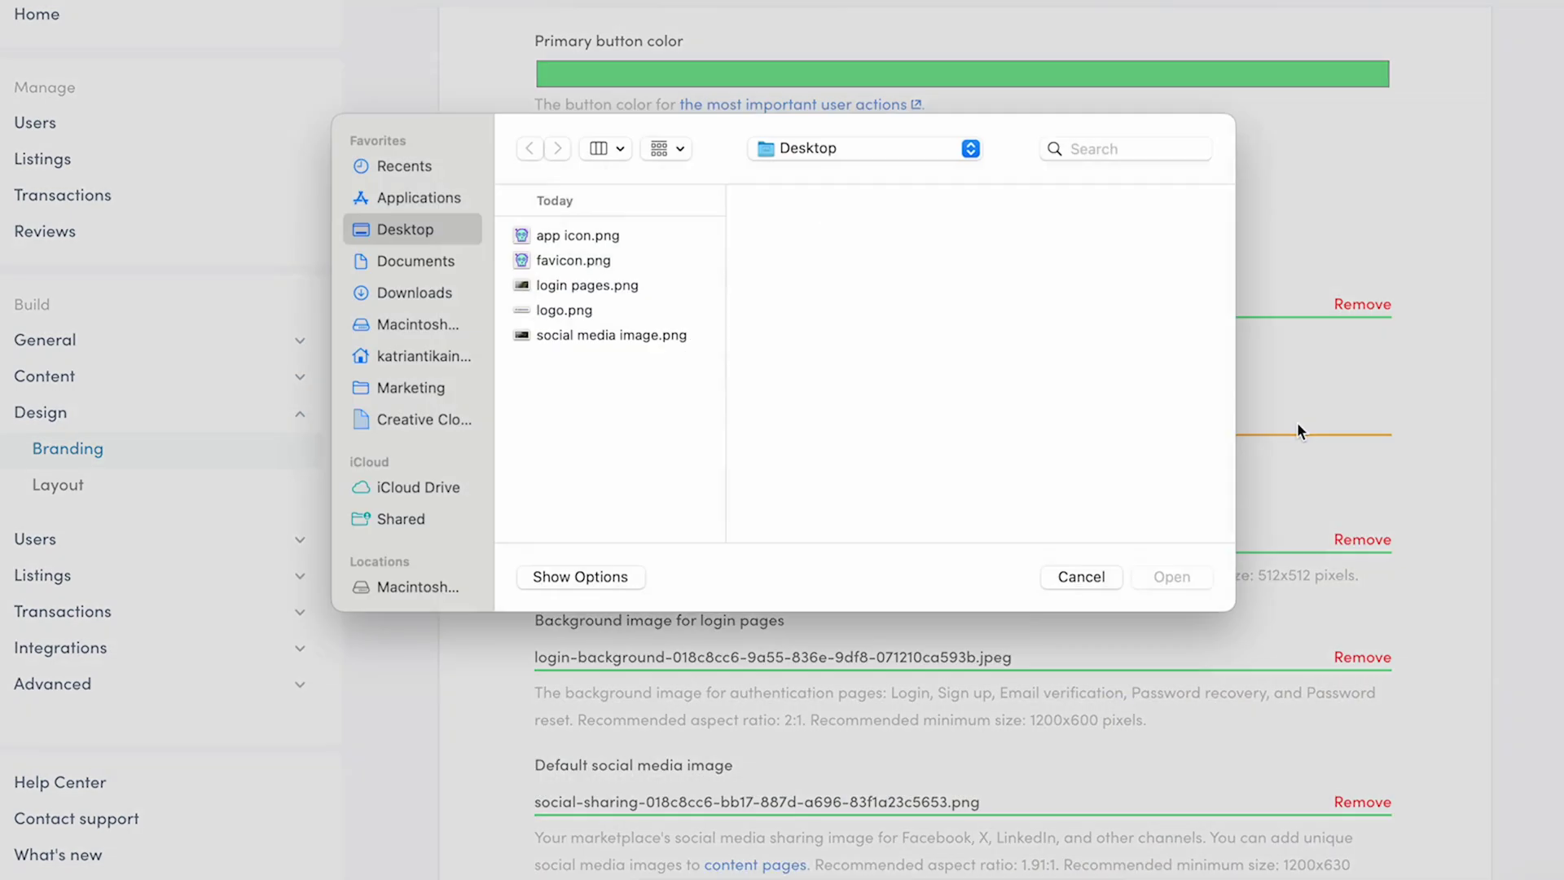
{"action": "left_click", "coordinate": [573, 277]}
{"action": "double_click", "coordinate": [573, 277]}
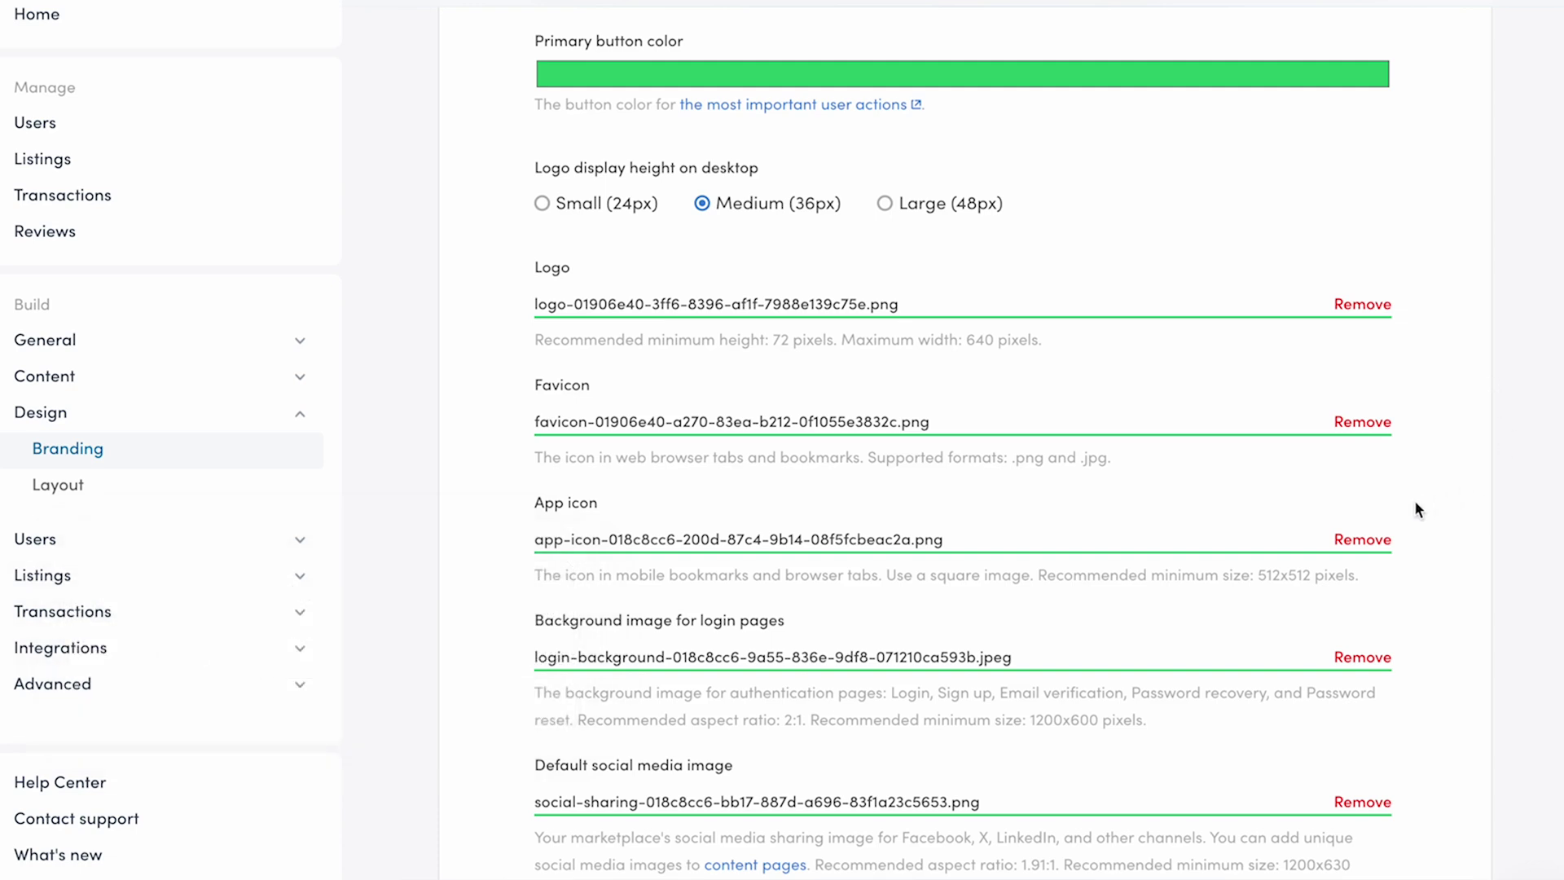
Remove the old app icon and upload app icon.png in its place
{"action": "left_click", "coordinate": [1363, 540]}
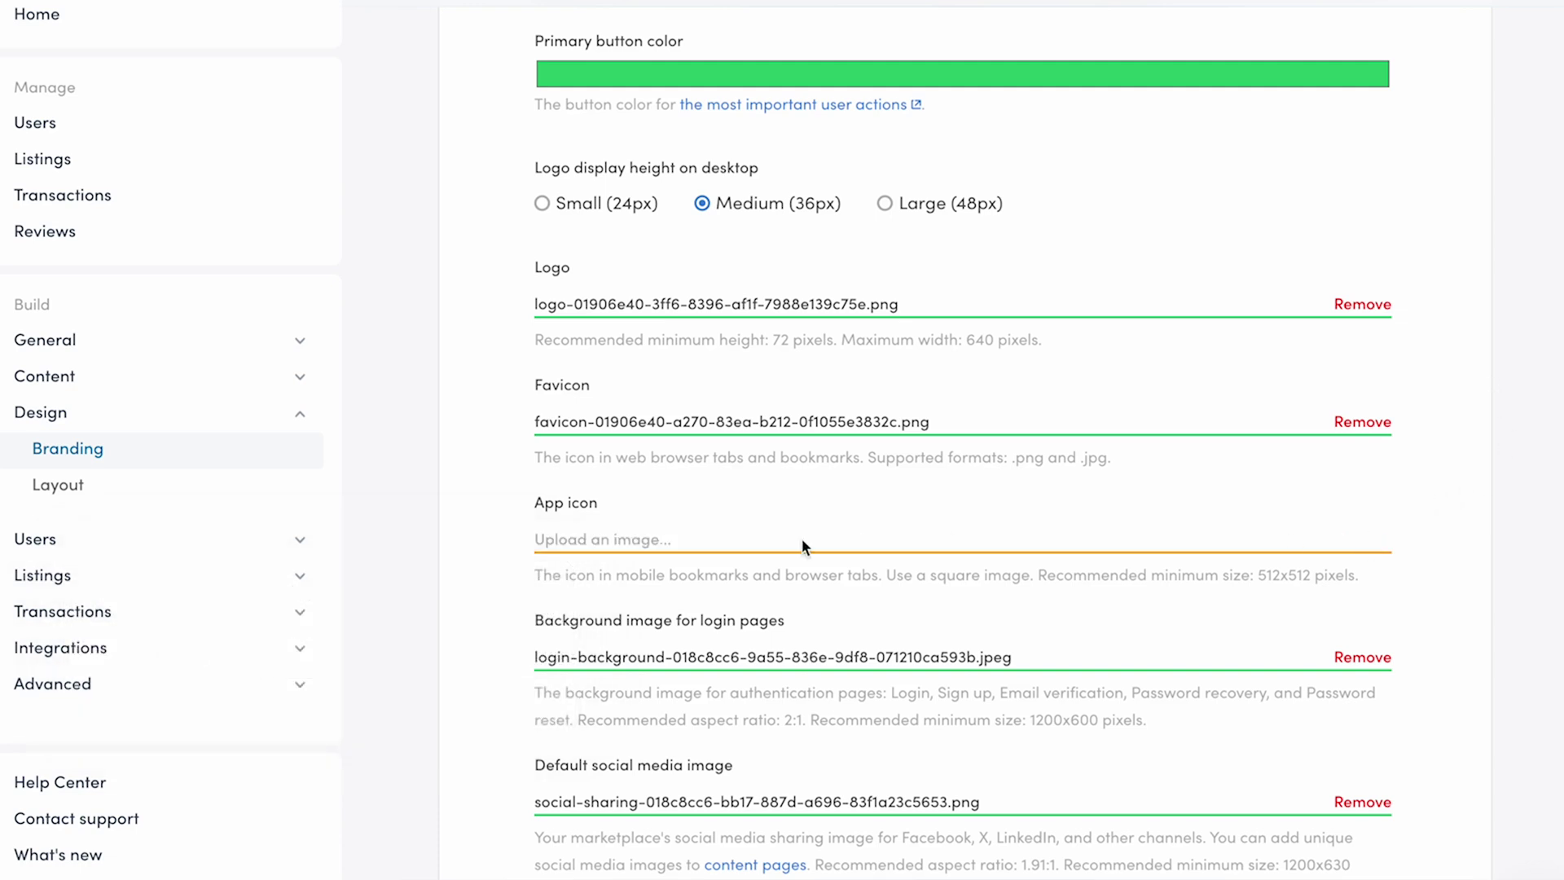
{"action": "left_click", "coordinate": [730, 539]}
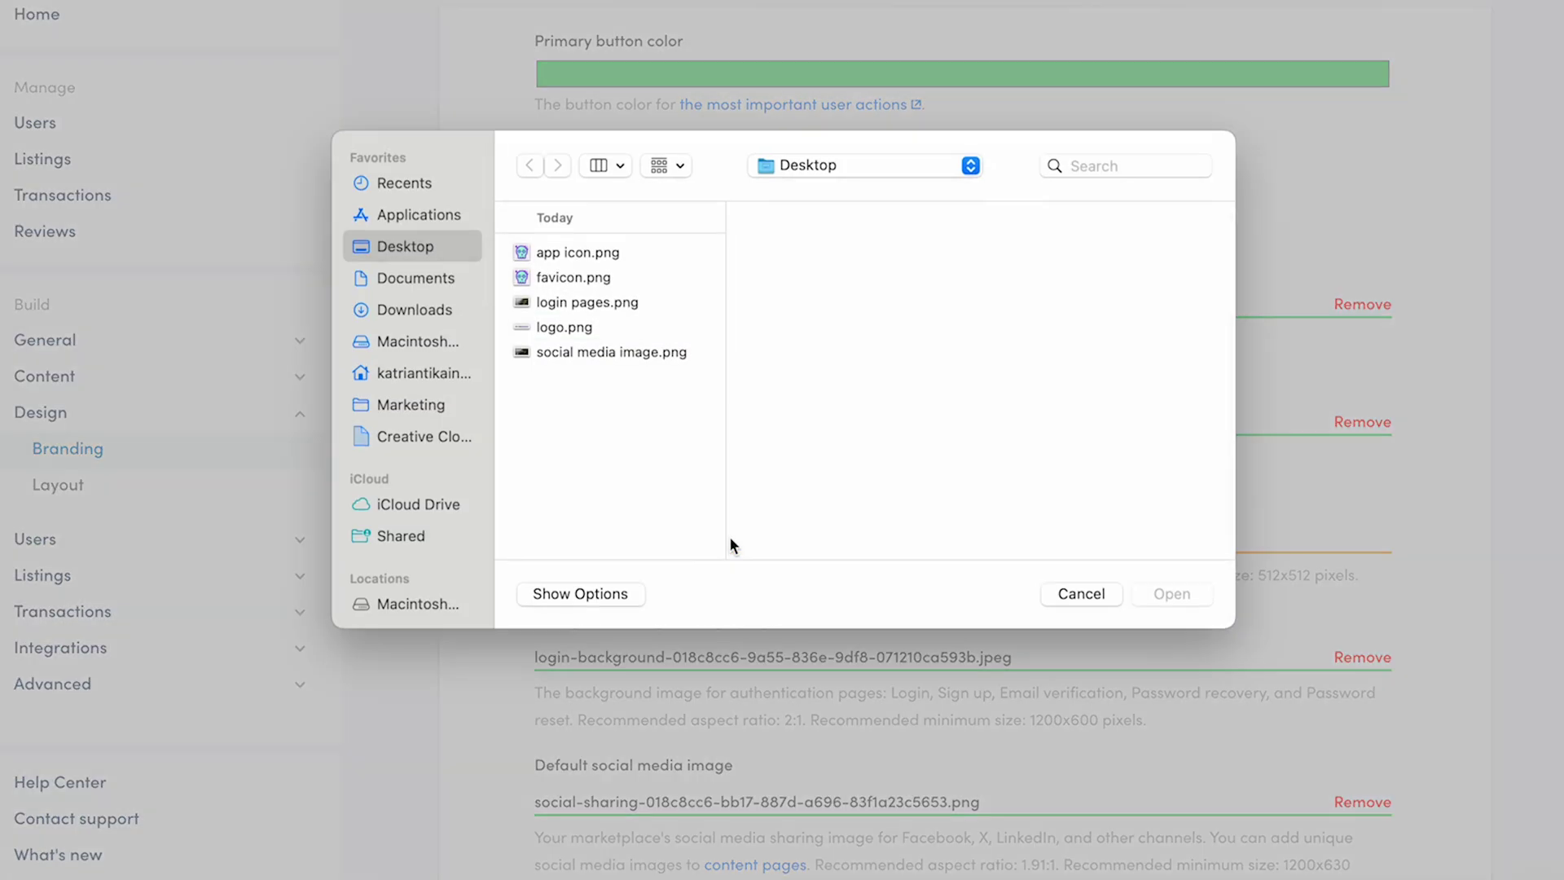
{"action": "double_click", "coordinate": [584, 252]}
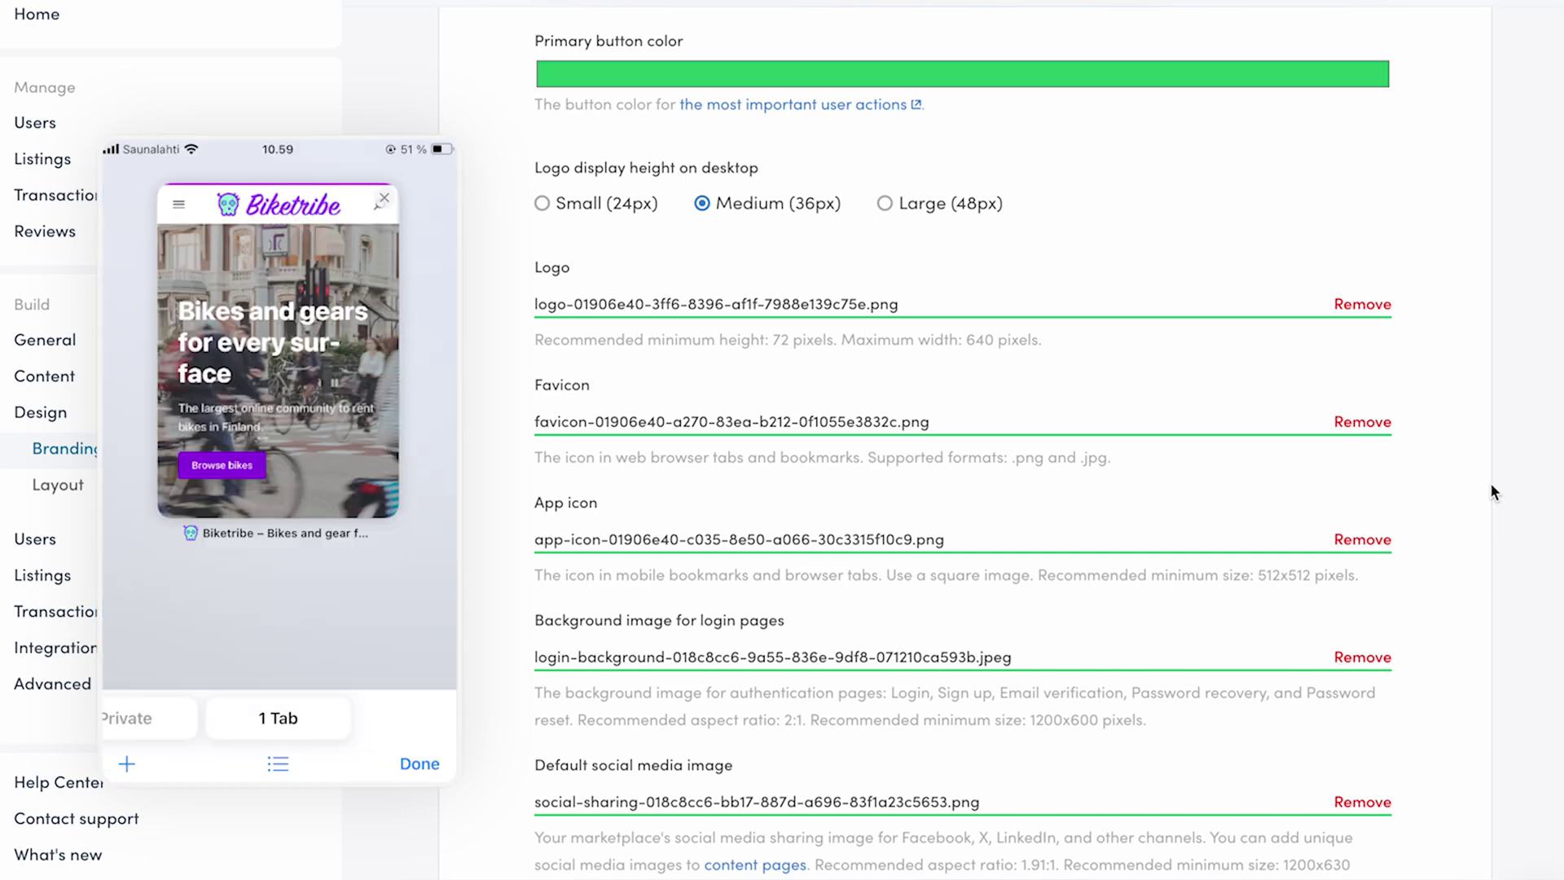
{"action": "scroll", "coordinate": [1522, 501], "scroll_direction": "down", "scroll_amount": 3}
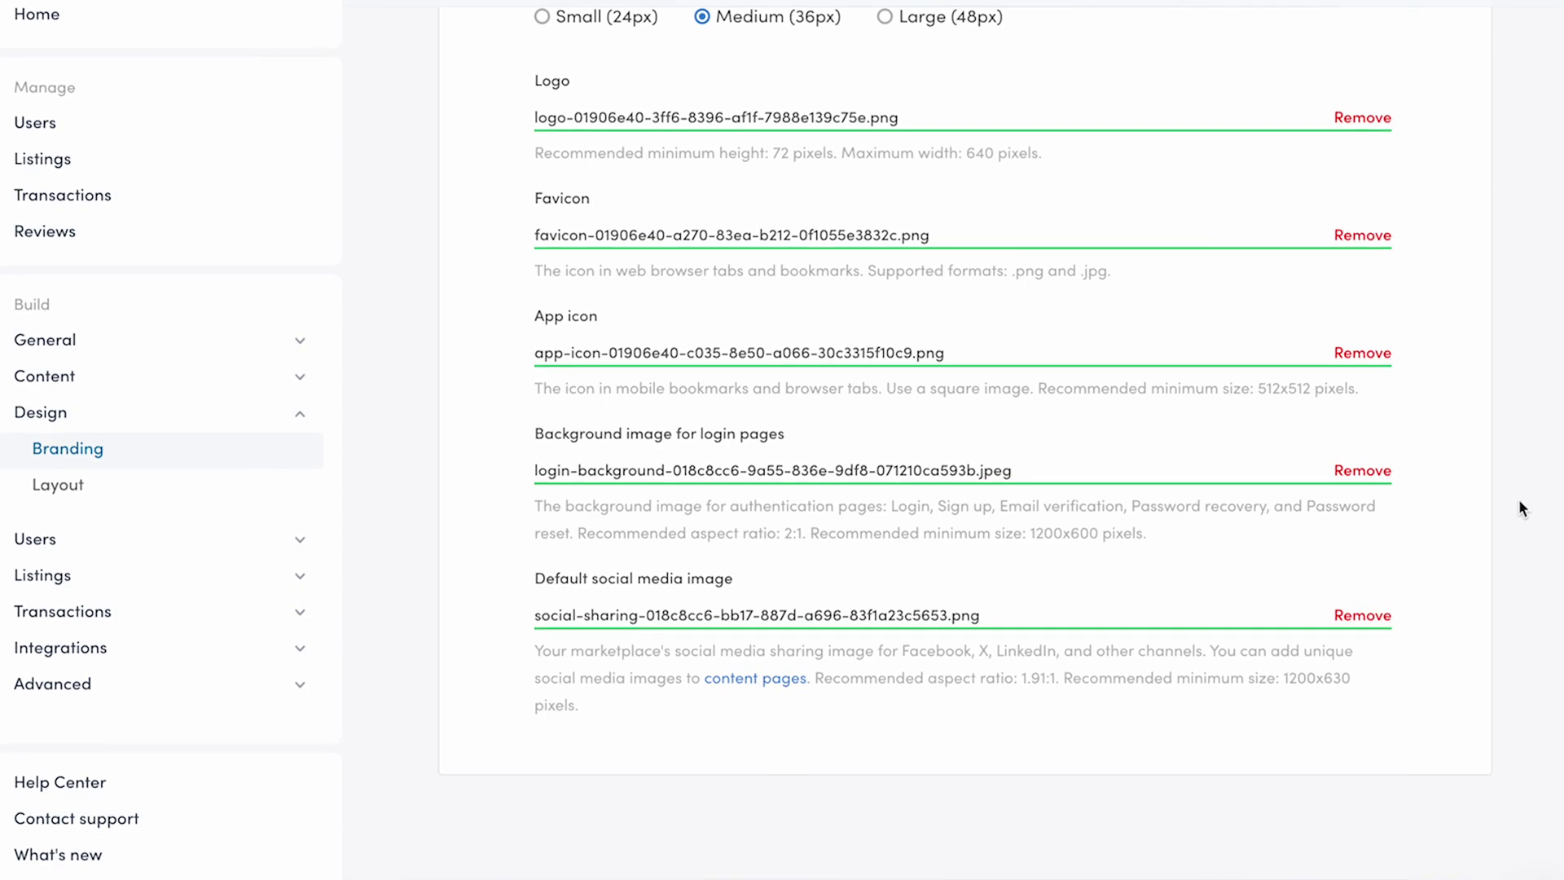
Remove the old login pages background and upload login pages.png
{"action": "left_click", "coordinate": [1362, 470]}
{"action": "left_click", "coordinate": [1037, 468]}
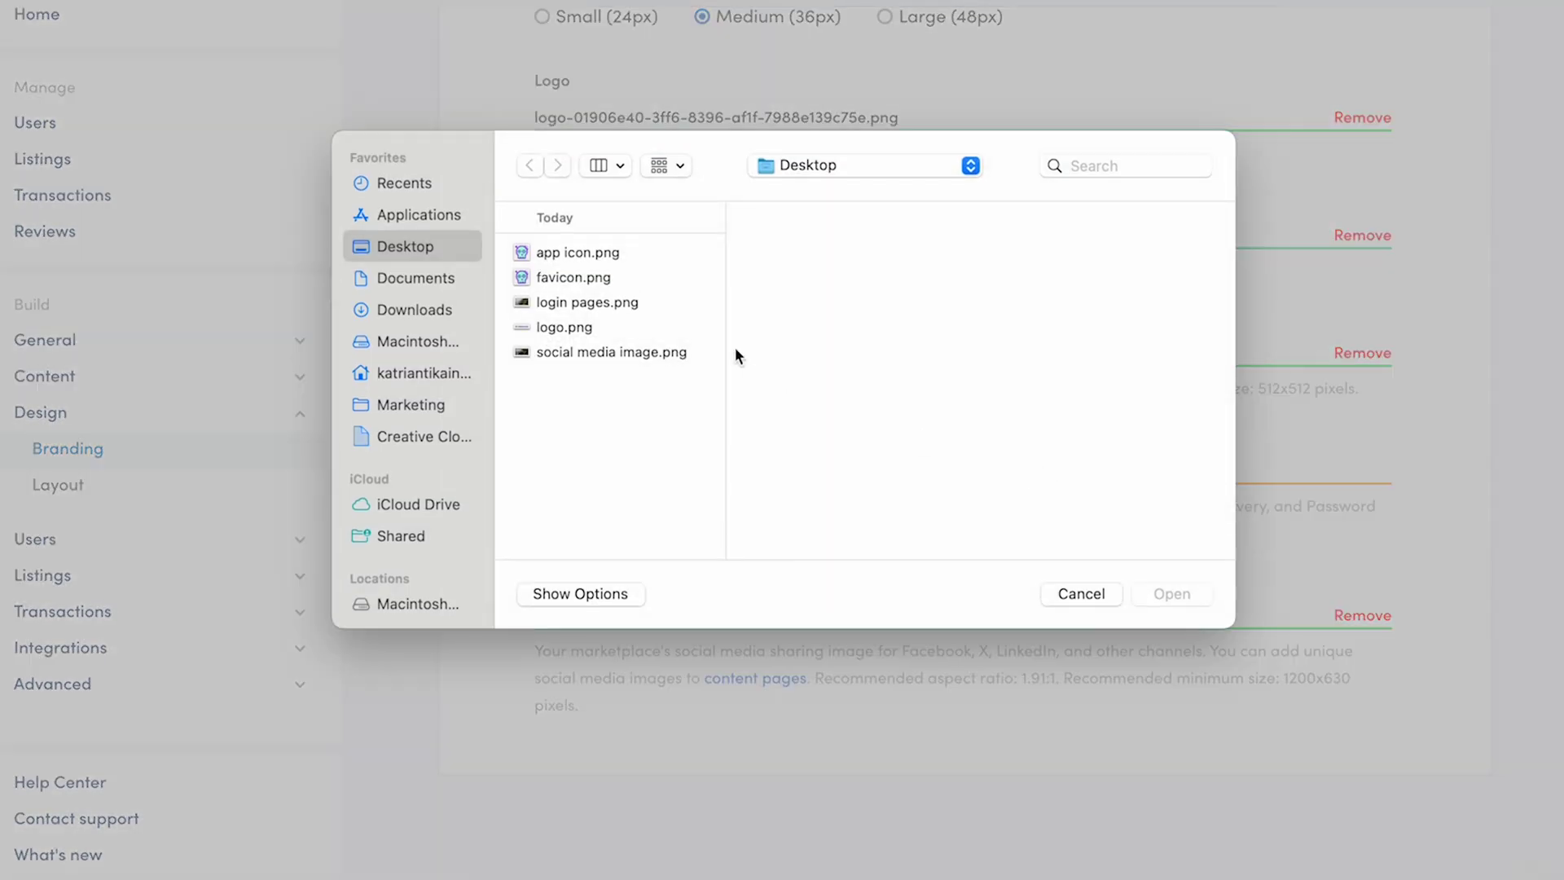
{"action": "double_click", "coordinate": [612, 301]}
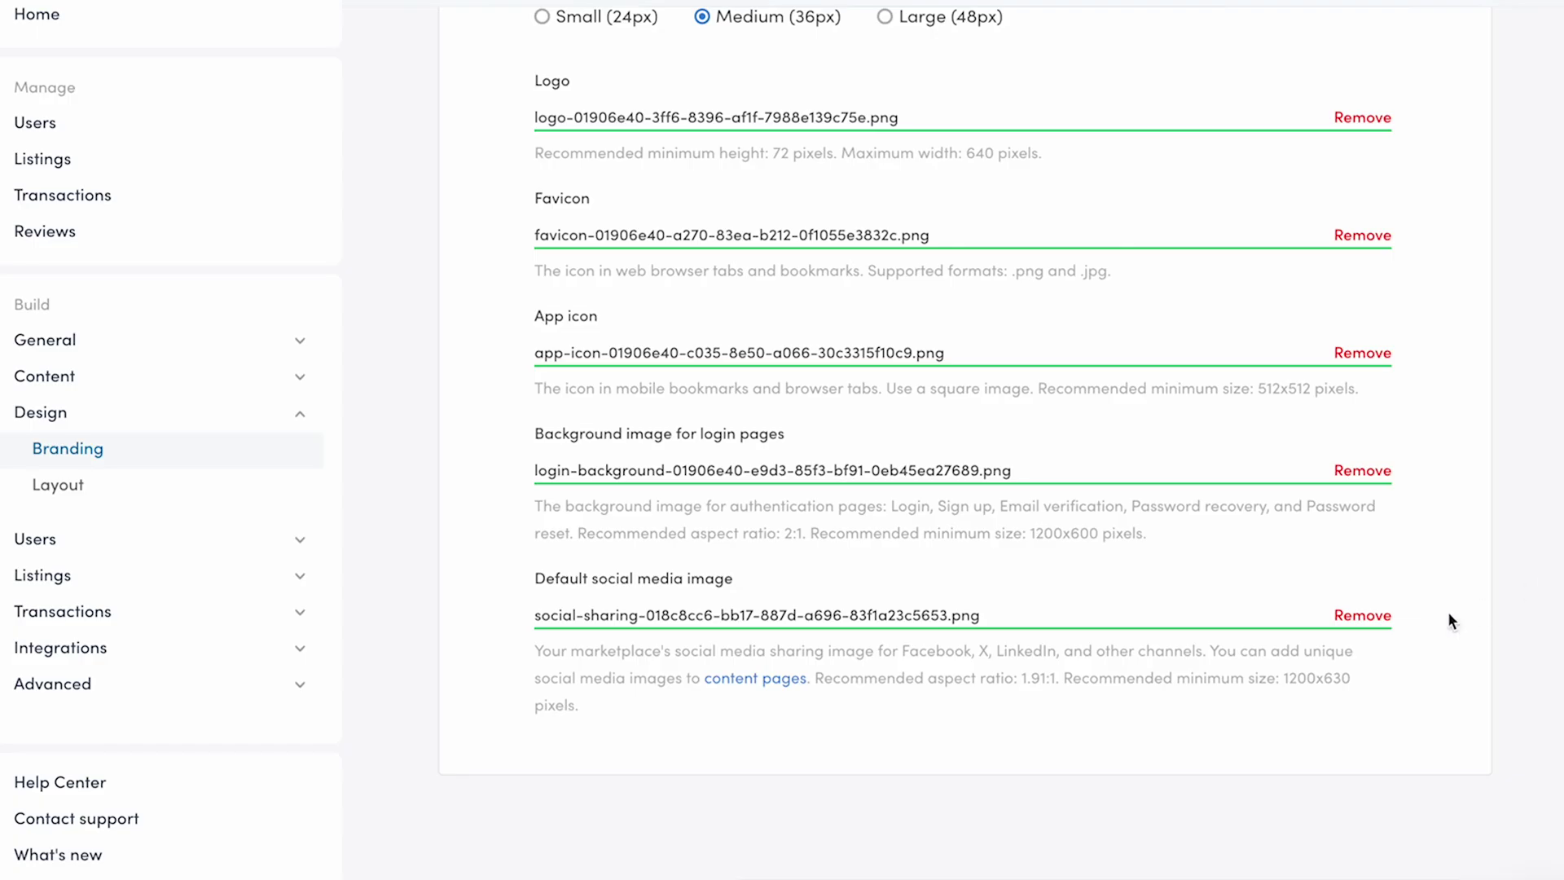
Remove the old default social media image and upload social media image.png
{"action": "left_click", "coordinate": [1377, 619]}
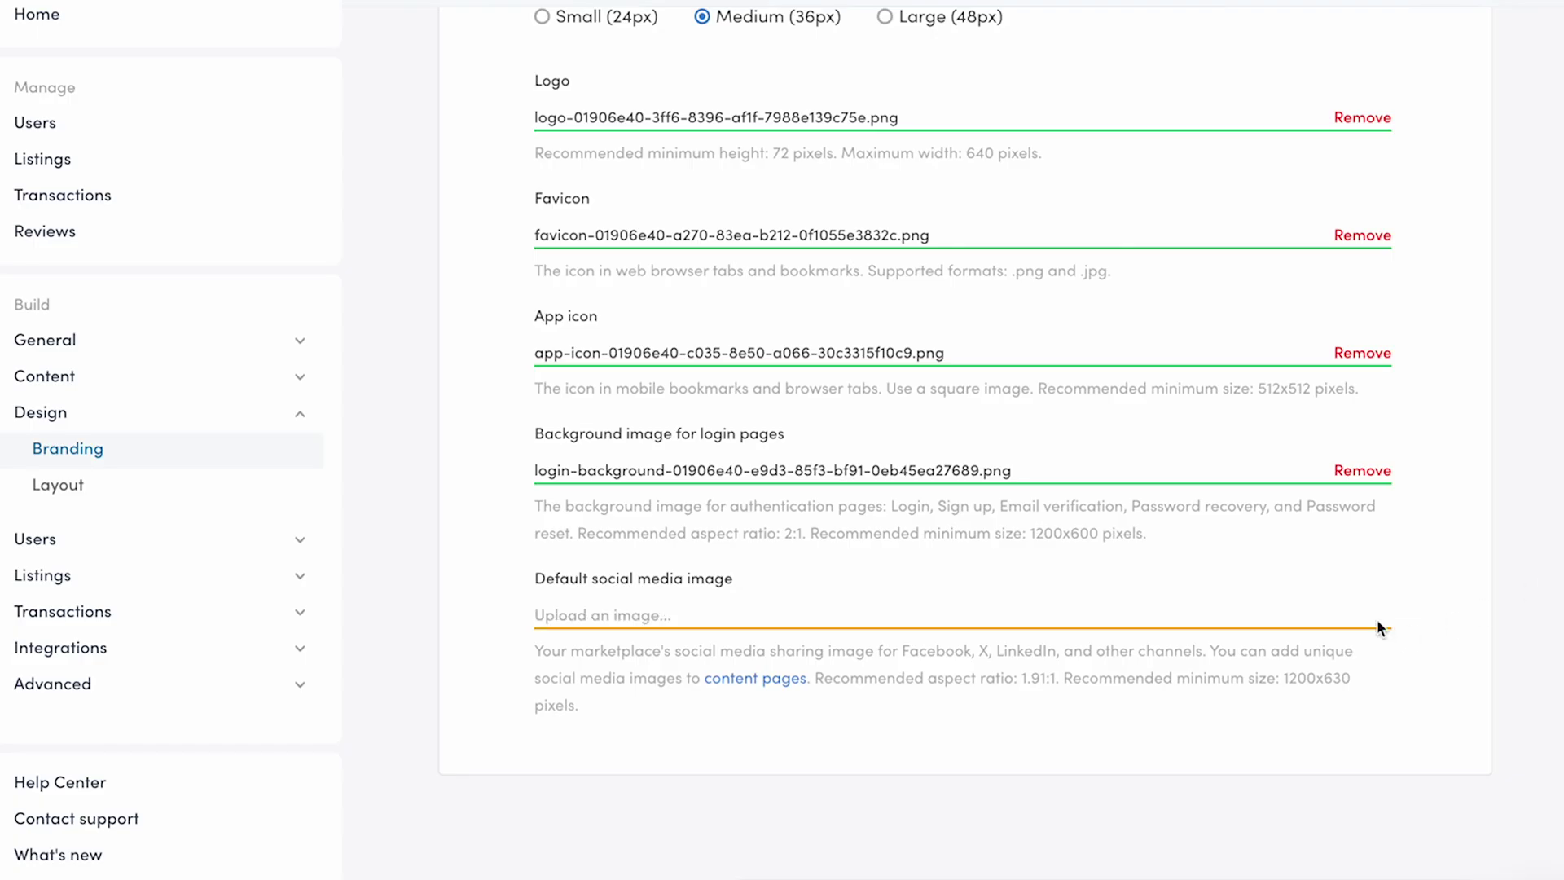
{"action": "left_click", "coordinate": [1284, 623]}
{"action": "left_click", "coordinate": [634, 352]}
{"action": "double_click", "coordinate": [634, 352]}
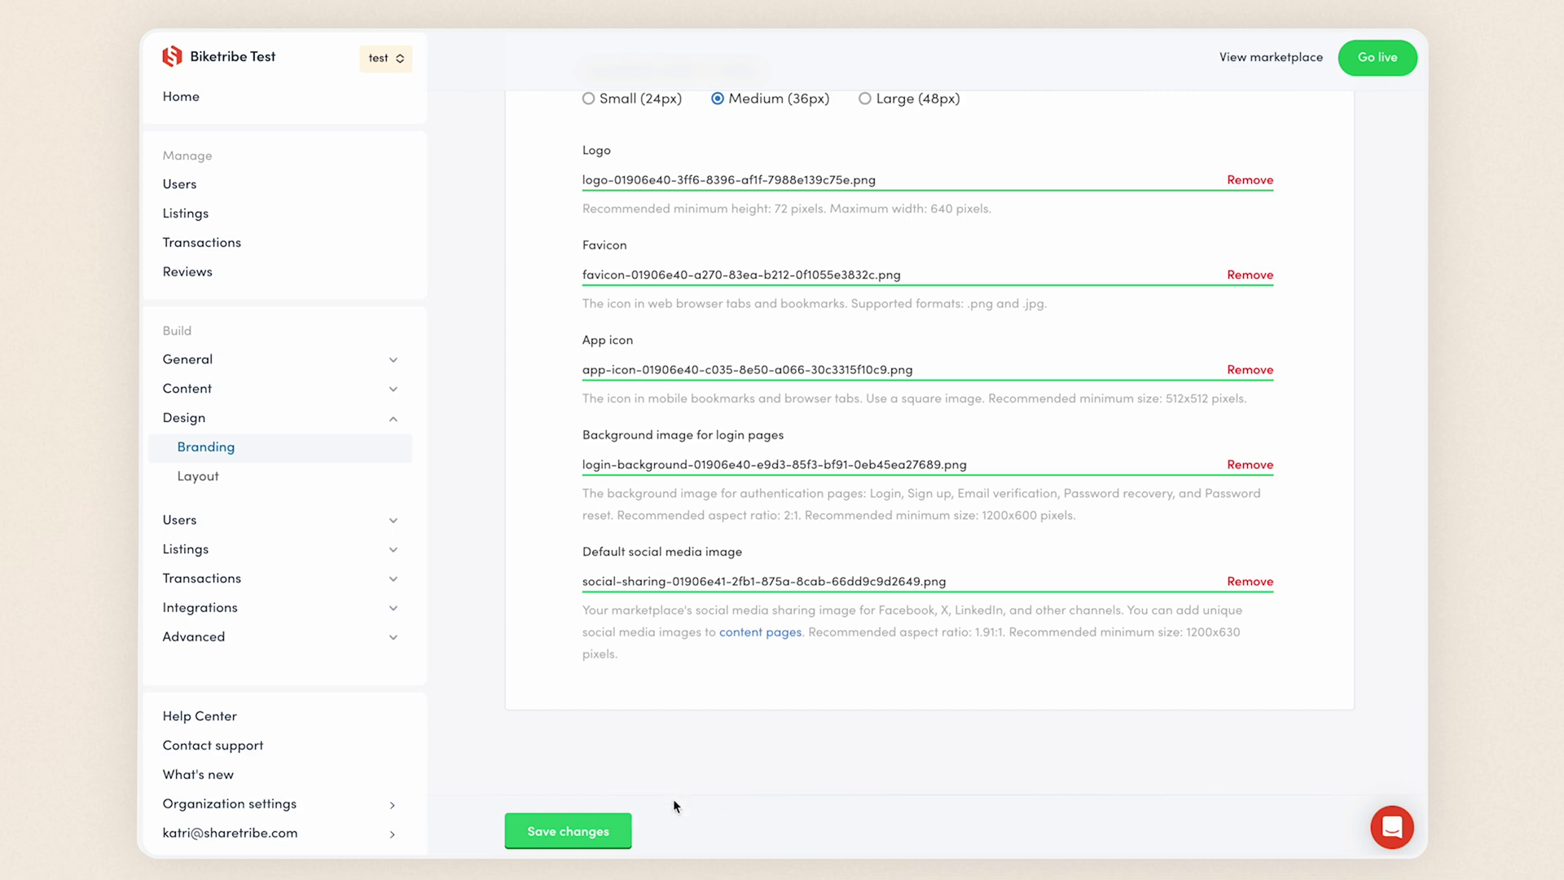
Save changes to store the new purple color, logo, icons and images
{"action": "left_click", "coordinate": [613, 832]}
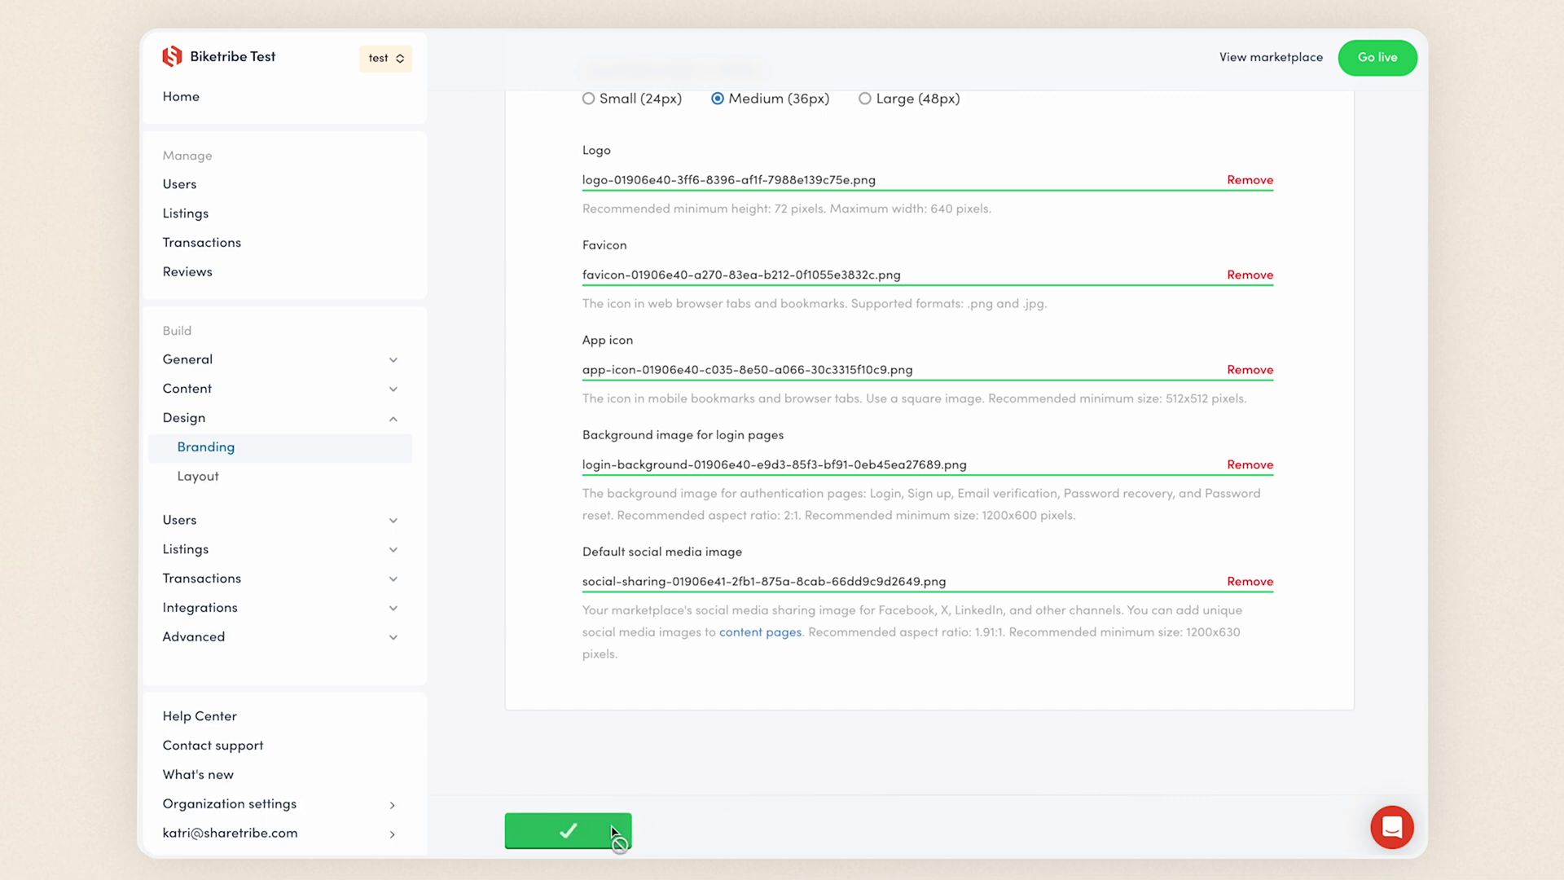